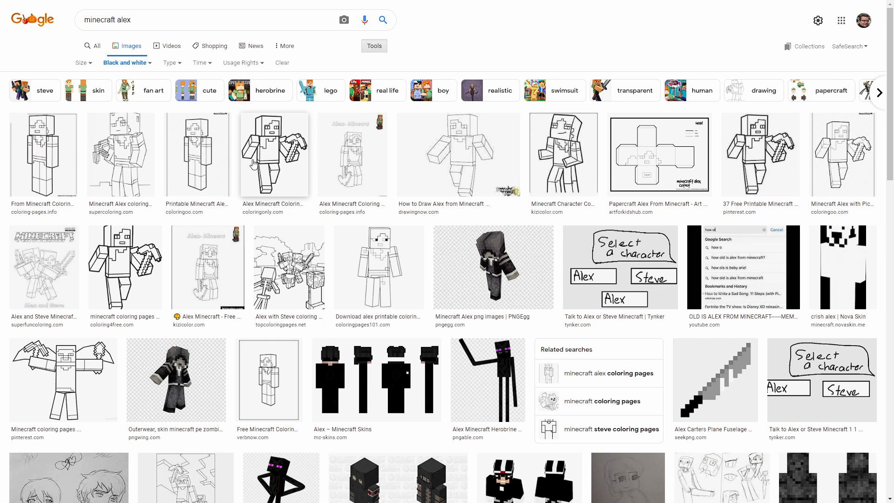
# - Open the preview of the blocky Alex coloring page from coloring-pages.info in the image results
pyautogui.click(43, 159)
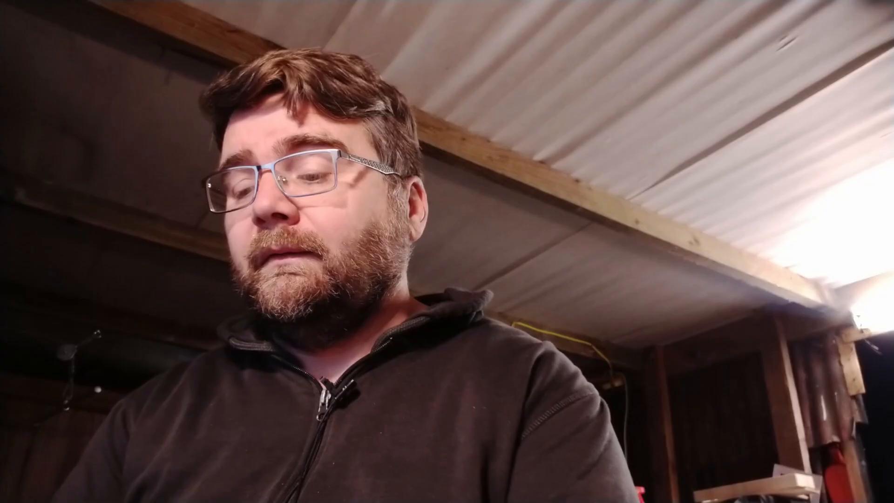
# - Search the web for "gif to svg" and open the Convertio GIF to SVG converter
pyautogui.write('f to sv')
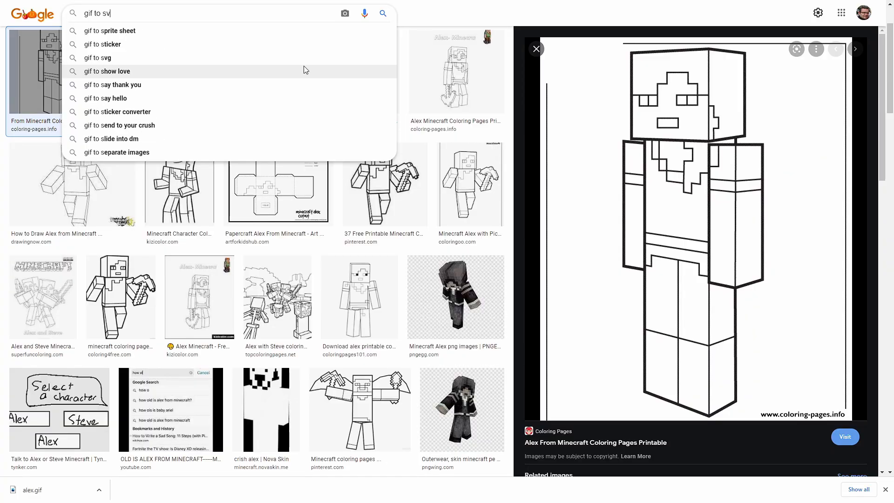
pyautogui.write('g')
pyautogui.press('Return')
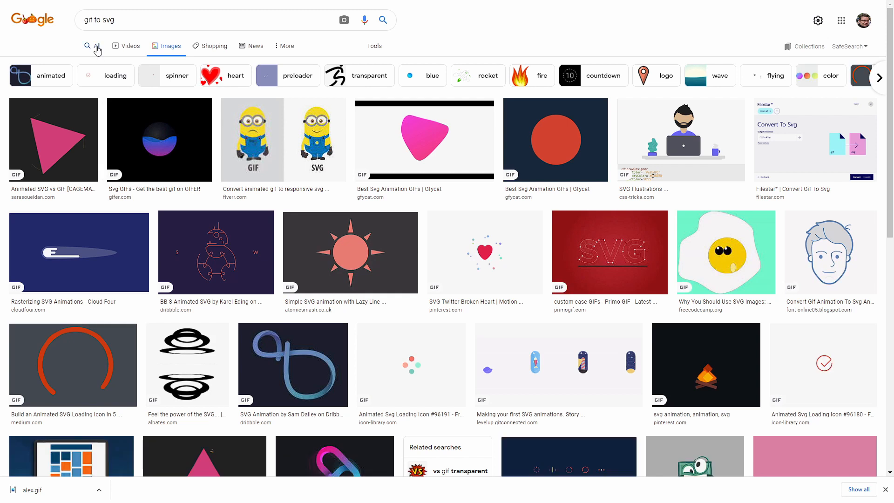
pyautogui.click(93, 45)
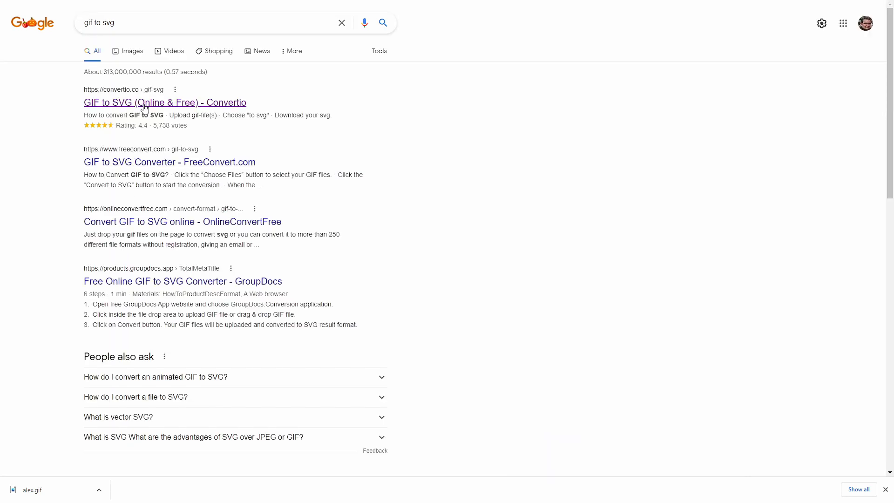
pyautogui.click(144, 106)
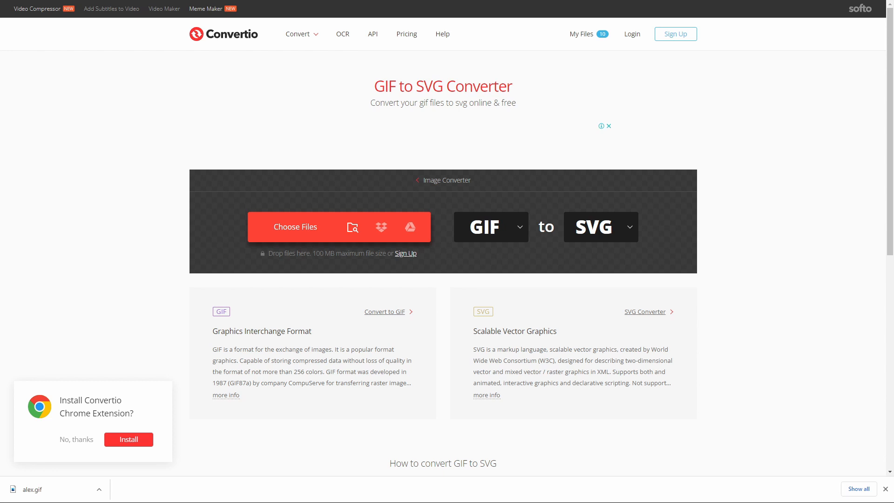
# - Add alex.gif to the converter and convert it to SVG
pyautogui.doubleClick(412, 223)
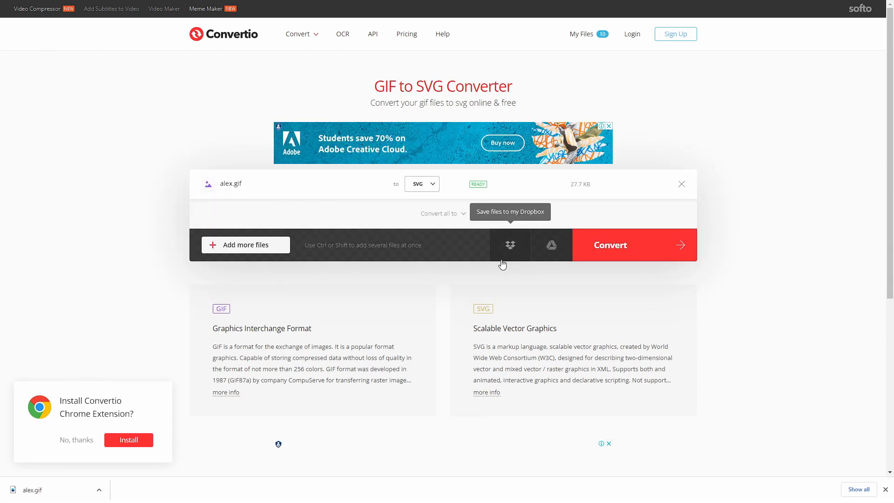
pyautogui.click(617, 253)
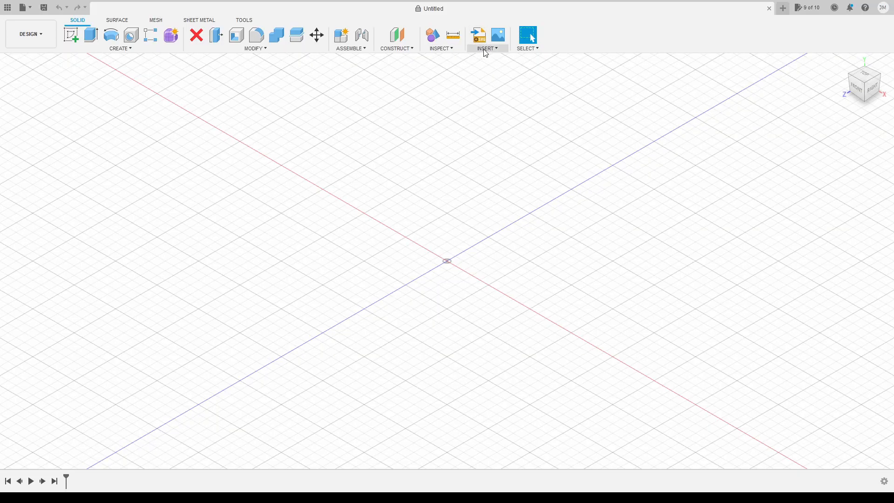
# - Switch to Fusion 360 and insert the converted Alex SVG as a sketch on the horizontal XZ plane
pyautogui.click(473, 38)
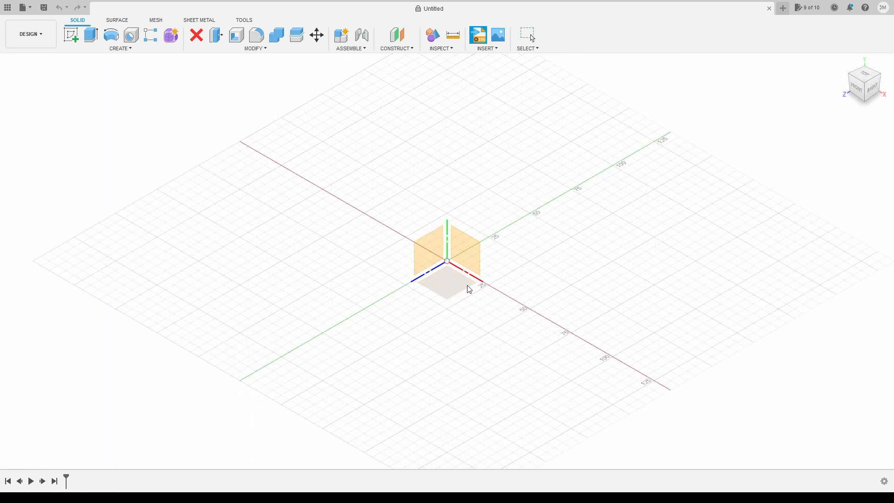
pyautogui.click(463, 249)
pyautogui.click(448, 288)
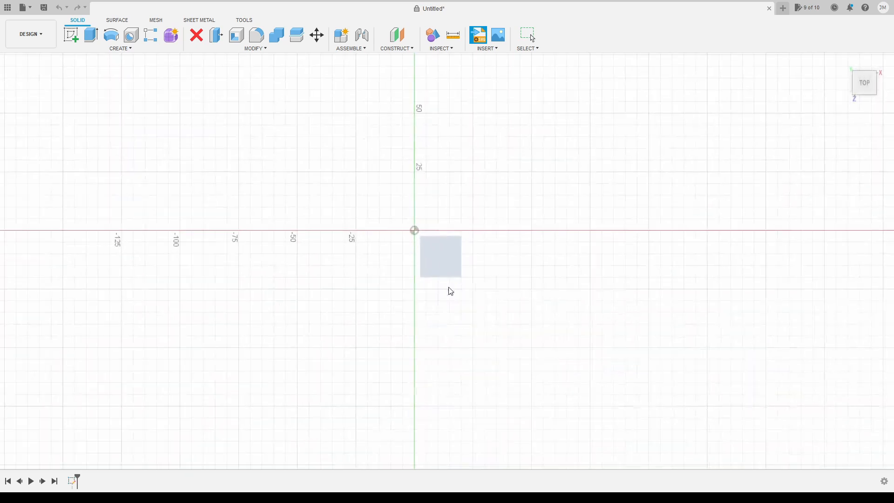
pyautogui.scroll(-3, 343, 195)
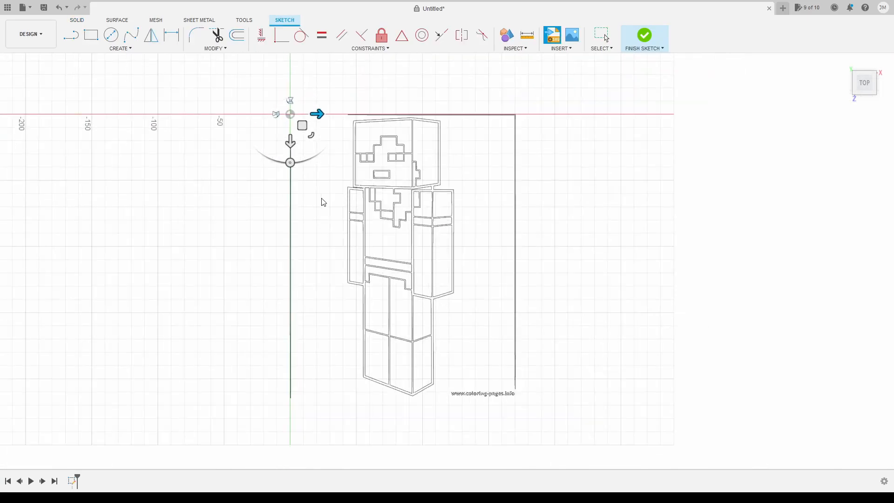
pyautogui.click(835, 262)
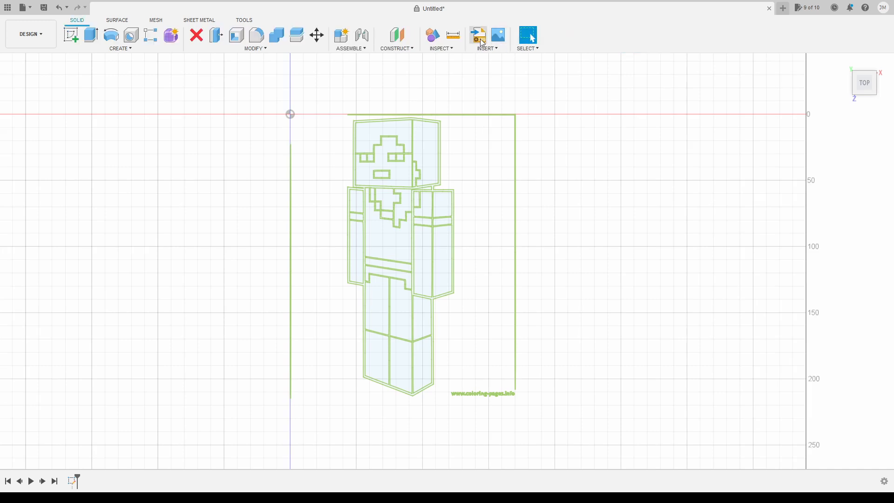
# - Measure the height of the inserted figure from the top edge of the head to the bottom edge of the feet
pyautogui.click(453, 35)
pyautogui.click(396, 119)
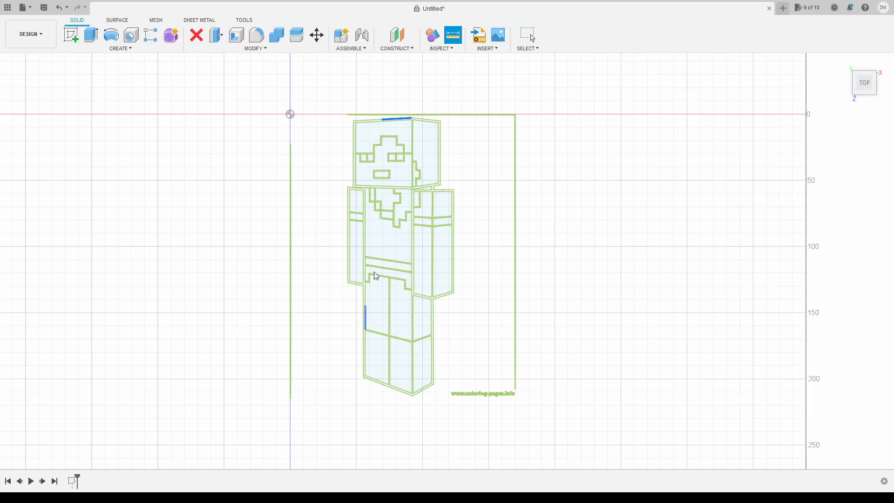
pyautogui.click(402, 395)
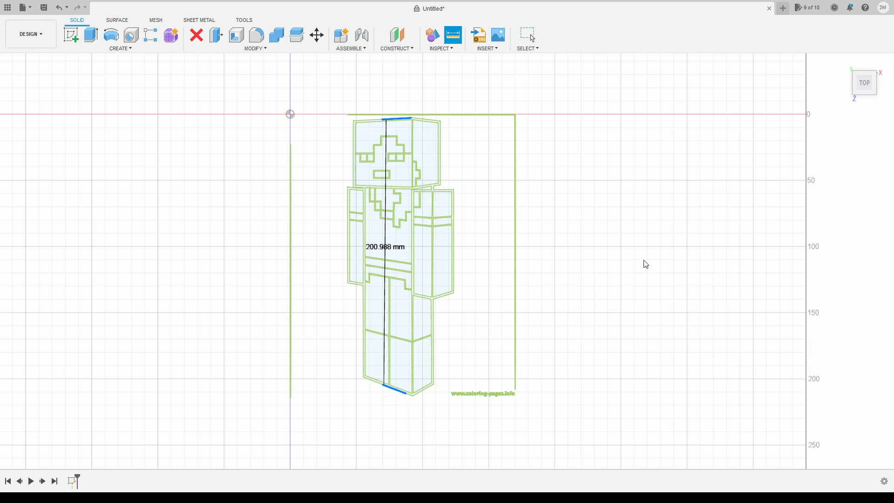
pyautogui.press('Escape')
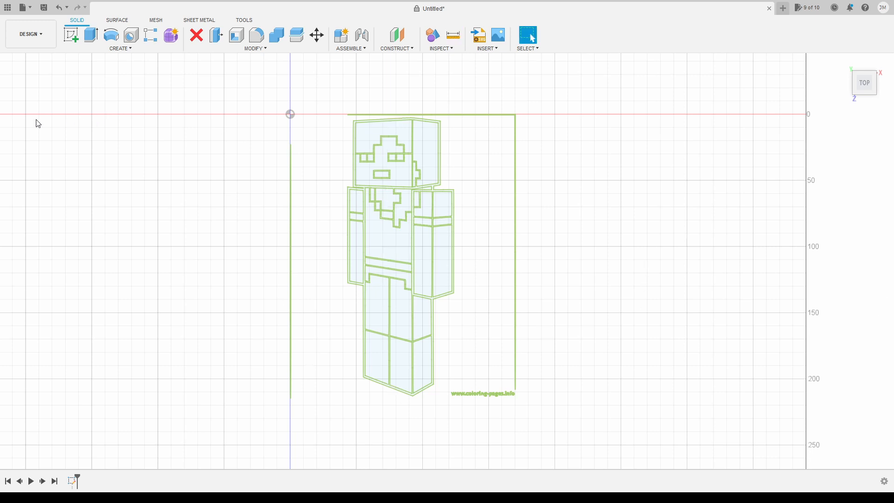
# - Scale down the entire inserted sketch uniformly about the origin
pyautogui.click(65, 131)
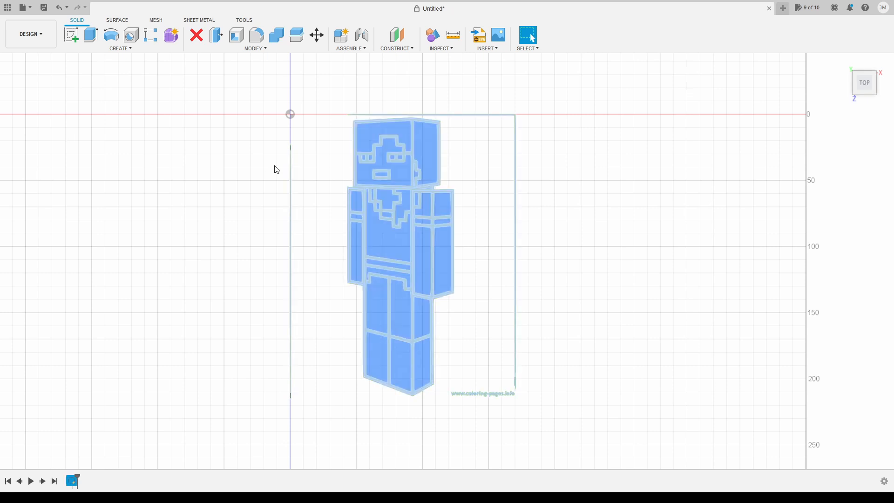
pyautogui.press('m')
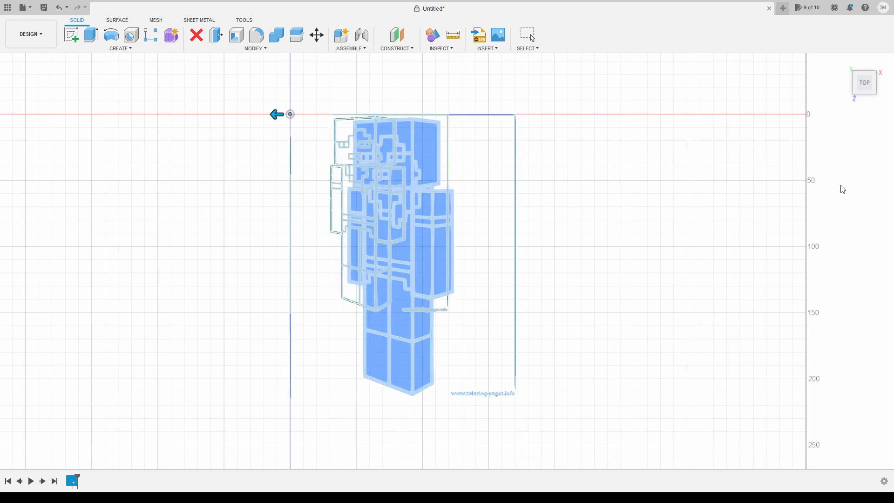
pyautogui.press('Return')
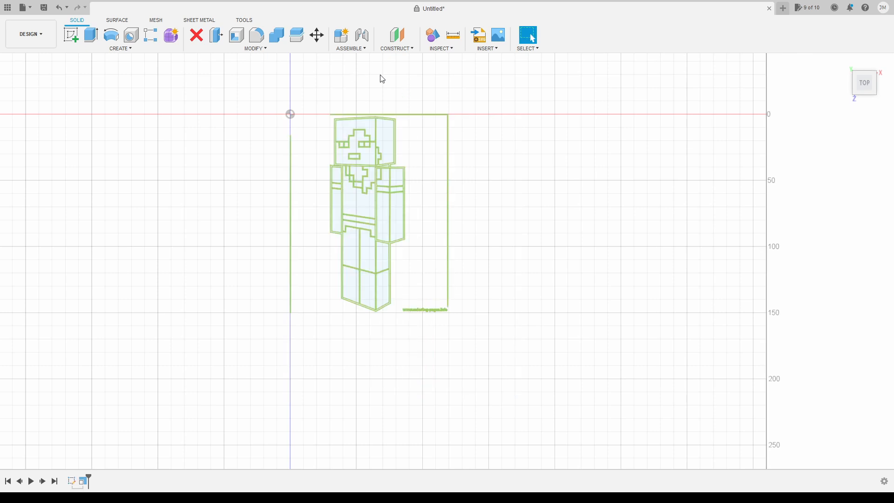
# - Measure the scaled figure's height from the top of the head to the bottom edge of the feet
pyautogui.click(452, 35)
pyautogui.click(355, 118)
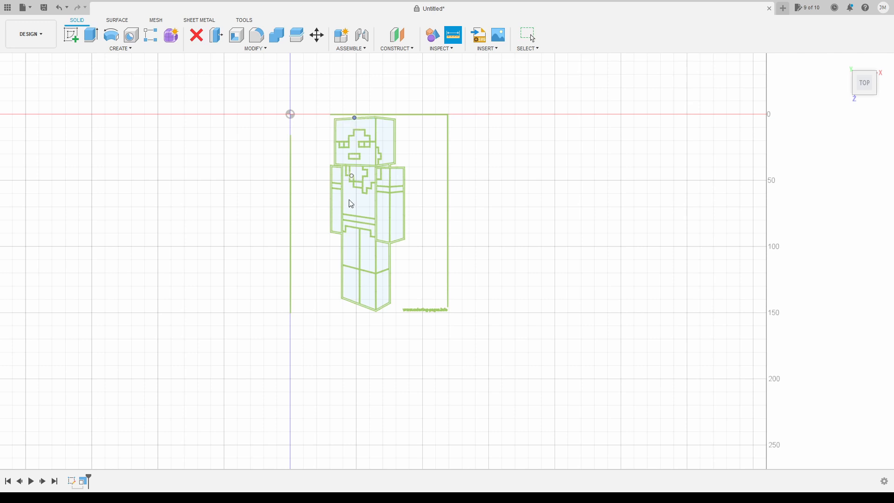
pyautogui.scroll(5, 369, 313)
pyautogui.click(360, 303)
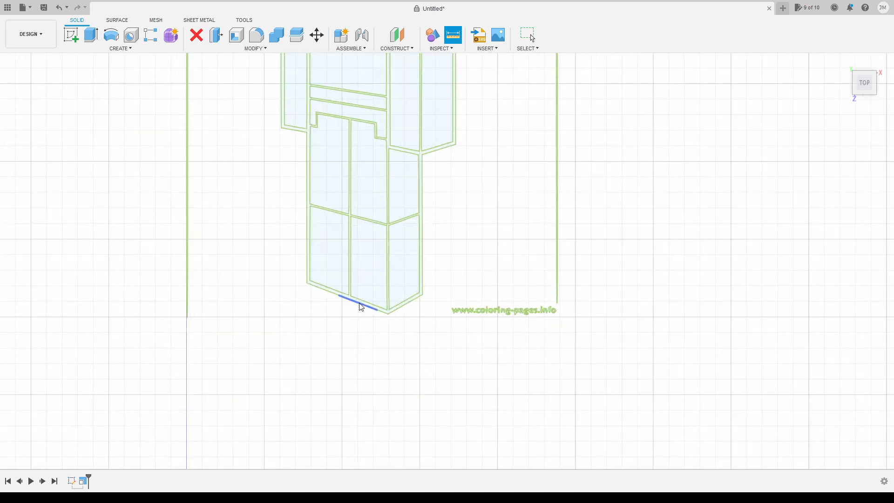
pyautogui.scroll(-5, 362, 213)
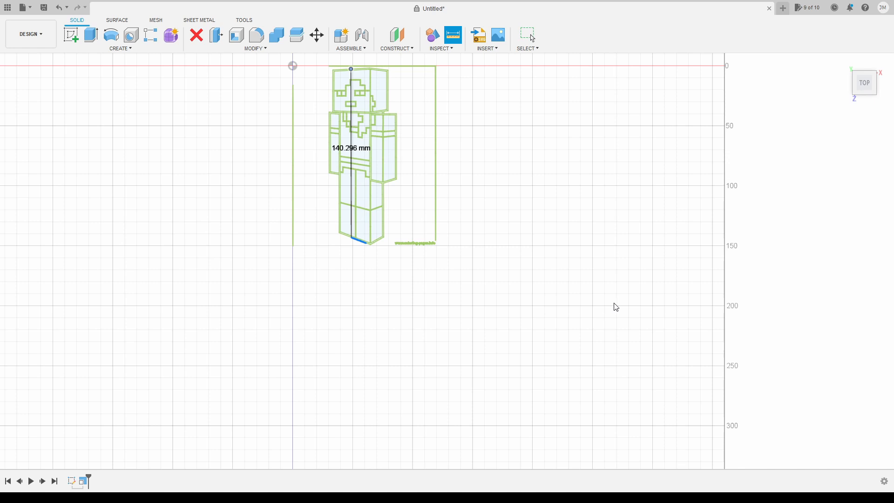
pyautogui.press('Escape')
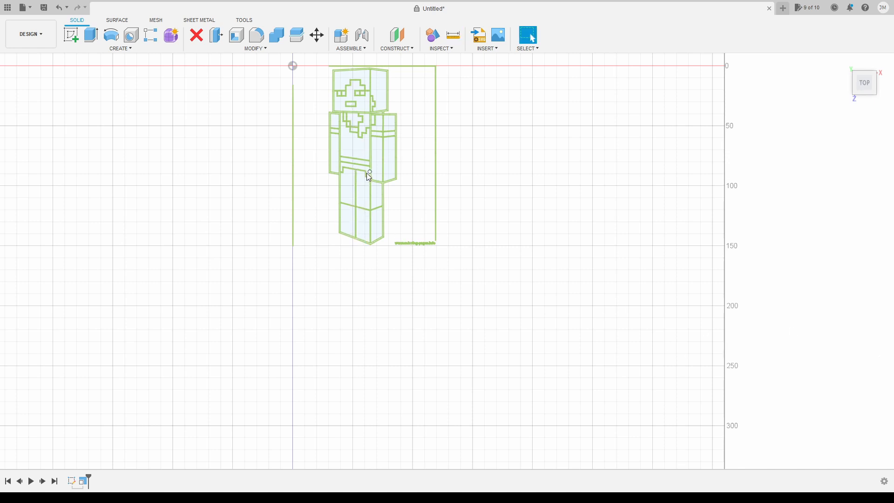
# - Extrude the figure's connected line-work profile together with the separate mouth outline by 7 mm
pyautogui.scroll(3, 364, 135)
pyautogui.scroll(-3, 275, 209)
pyautogui.moveTo(275, 209)
pyautogui.keyDown('shift'); pyautogui.mouseDown(button='middle')
pyautogui.moveTo(289, 218)
pyautogui.moveTo(301, 163)
pyautogui.moveTo(294, 173)
pyautogui.mouseUp(button='middle'); pyautogui.keyUp('shift')
pyautogui.scroll(6, 307, 172)
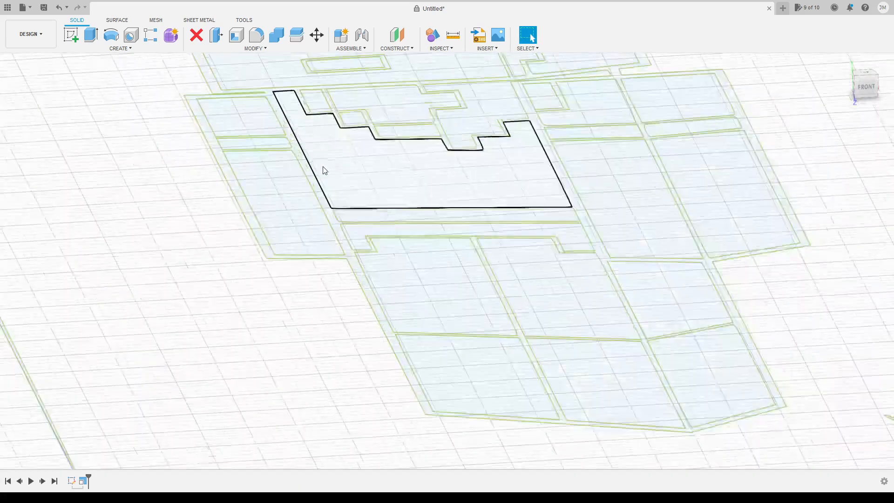
pyautogui.scroll(2, 324, 167)
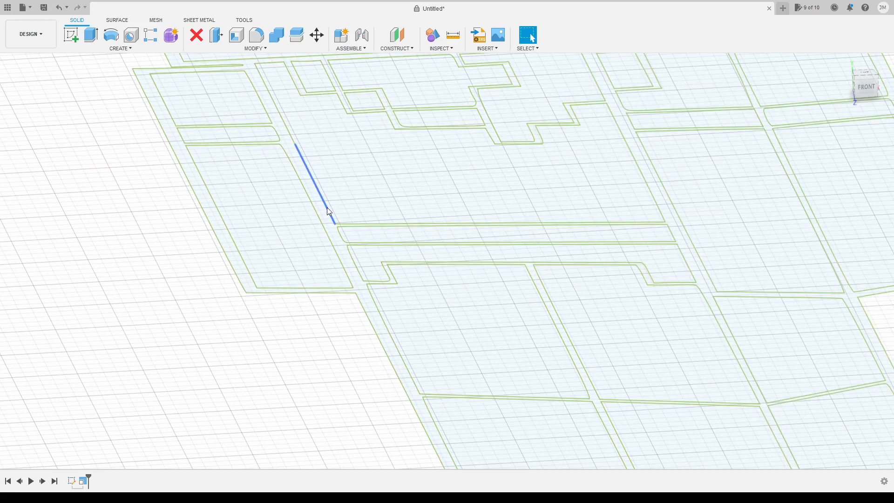
pyautogui.click(320, 203)
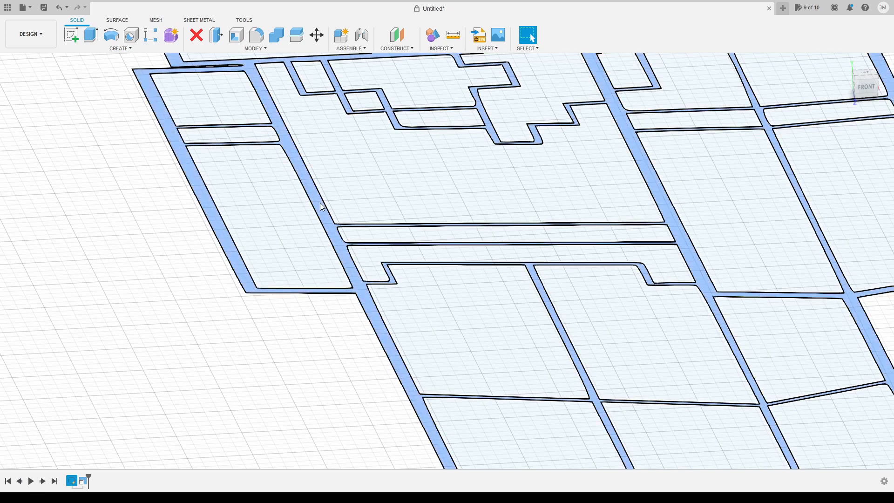
pyautogui.scroll(-6, 320, 202)
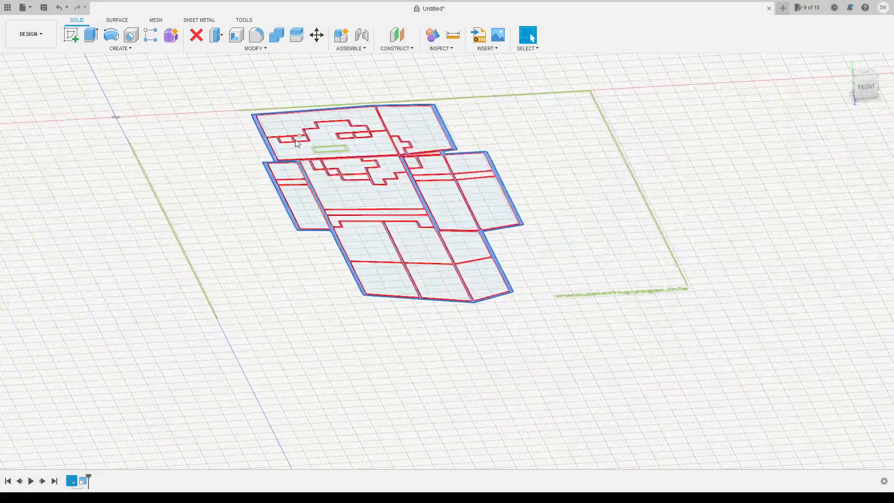
pyautogui.scroll(10, 345, 142)
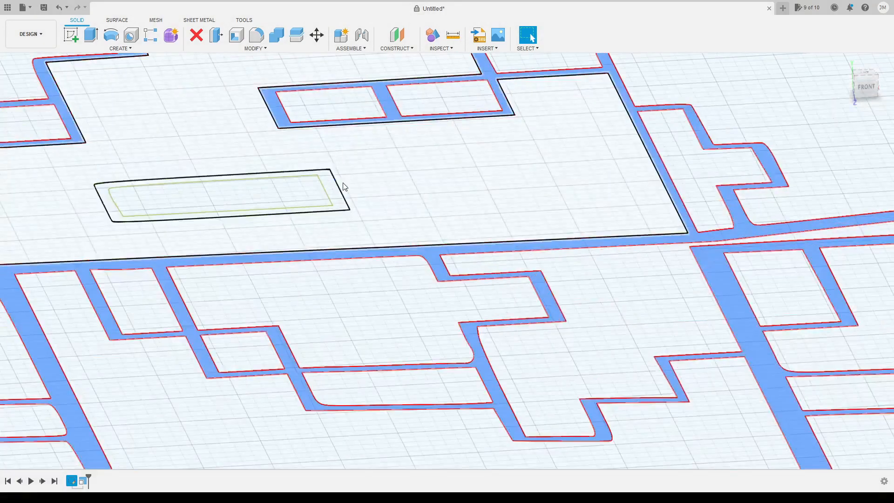
pyautogui.click(334, 191)
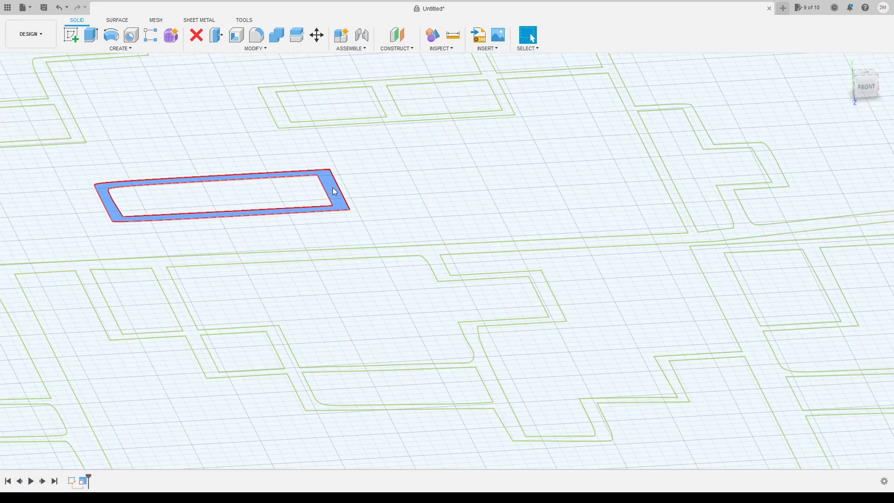
pyautogui.scroll(-10, 352, 258)
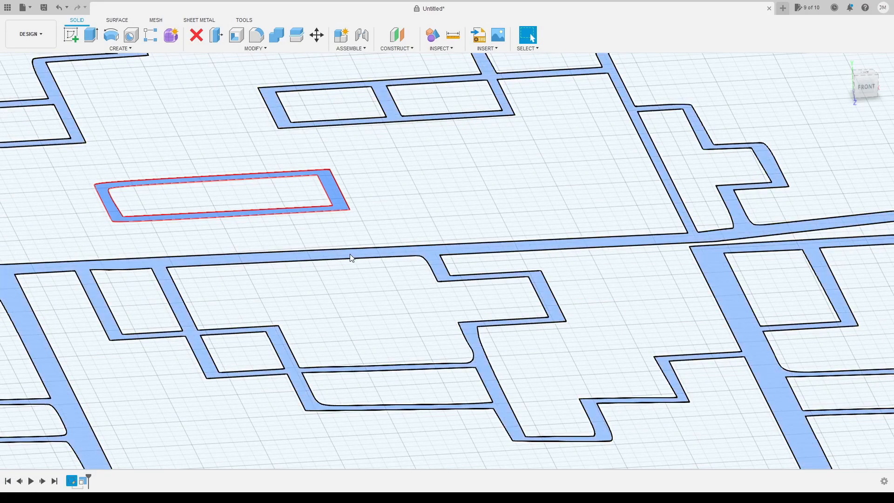
pyautogui.scroll(-3, 352, 257)
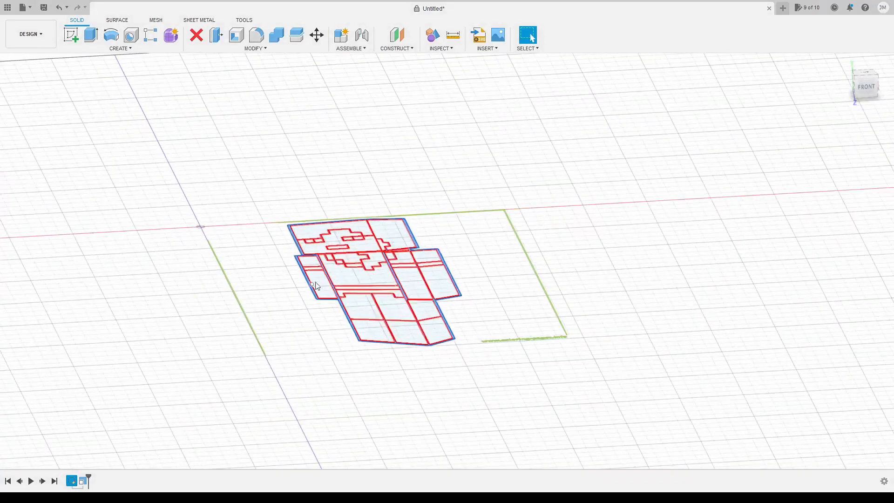
pyautogui.press('e')
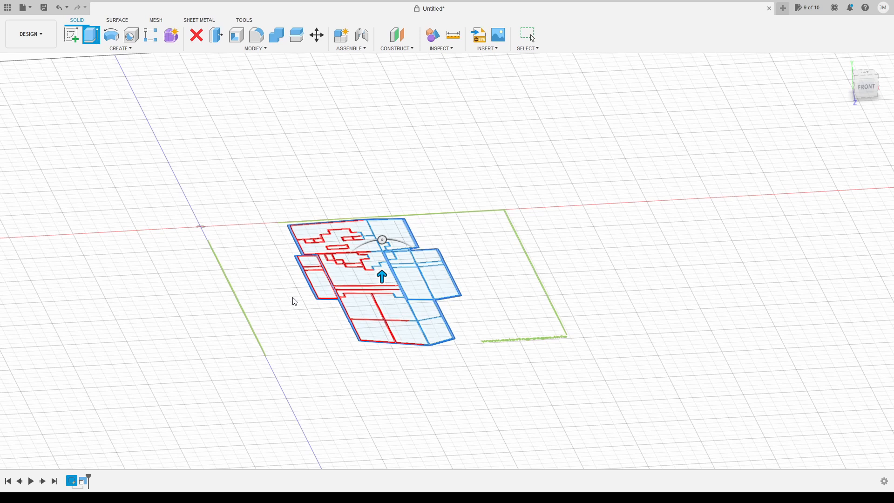
pyautogui.write('7')
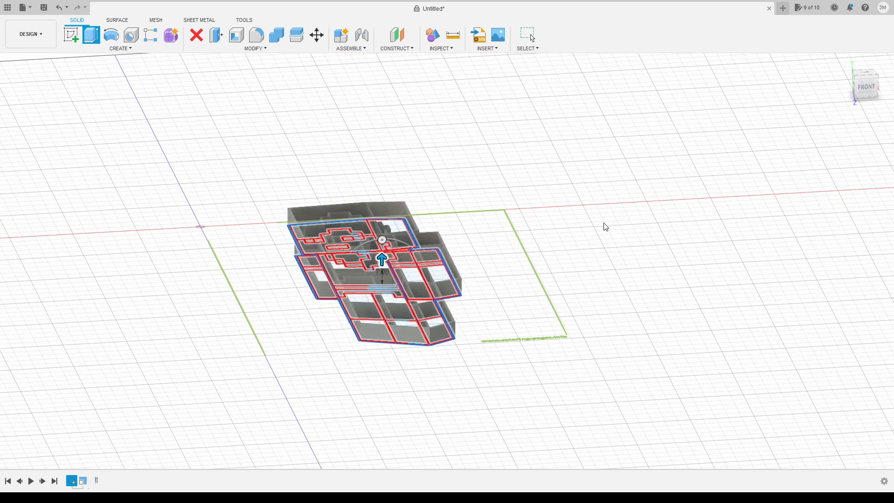
pyautogui.press('Return')
pyautogui.keyDown('shift'); pyautogui.moveTo(493, 287); pyautogui.dragTo(481, 304, button='middle'); pyautogui.keyUp('shift')
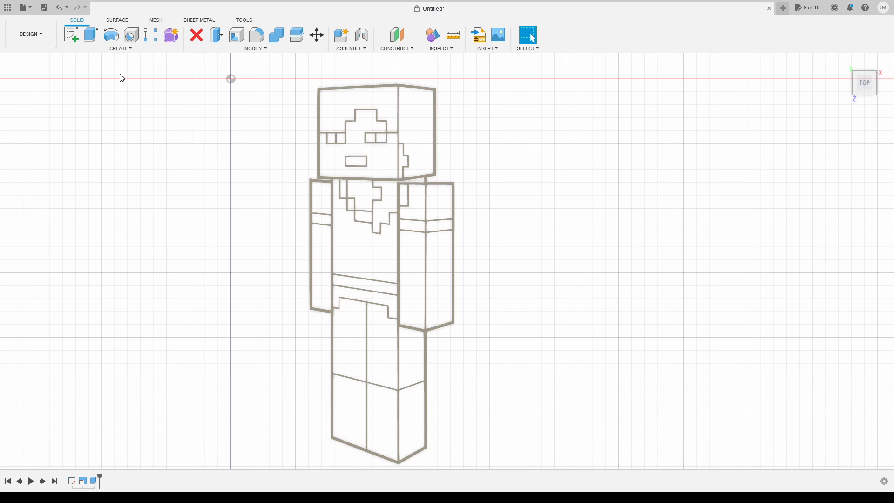
# - Start a sketch on the horizontal plane and trace the inside of the head's left wall and around its lower-left corner
pyautogui.click(72, 32)
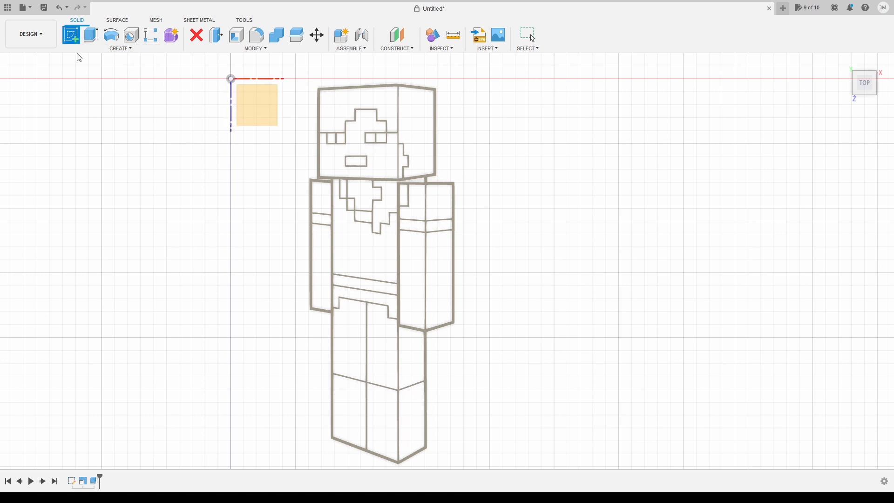
pyautogui.click(252, 107)
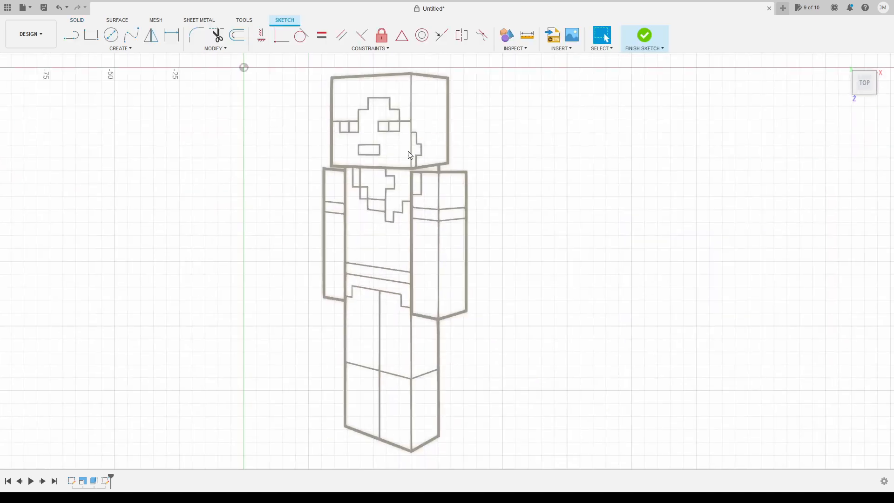
pyautogui.scroll(-2, 328, 82)
pyautogui.click(70, 36)
pyautogui.scroll(5, 315, 124)
pyautogui.moveTo(306, 104); pyautogui.dragTo(305, 235, button='middle')
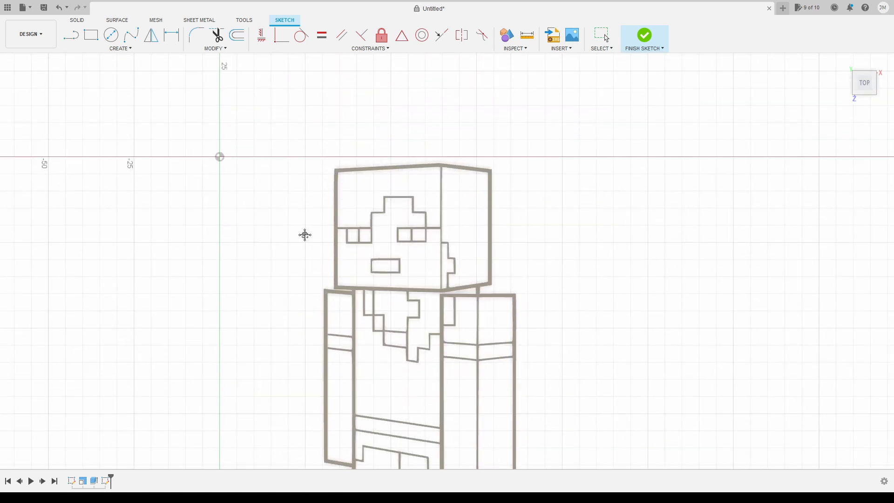
pyautogui.click(340, 175)
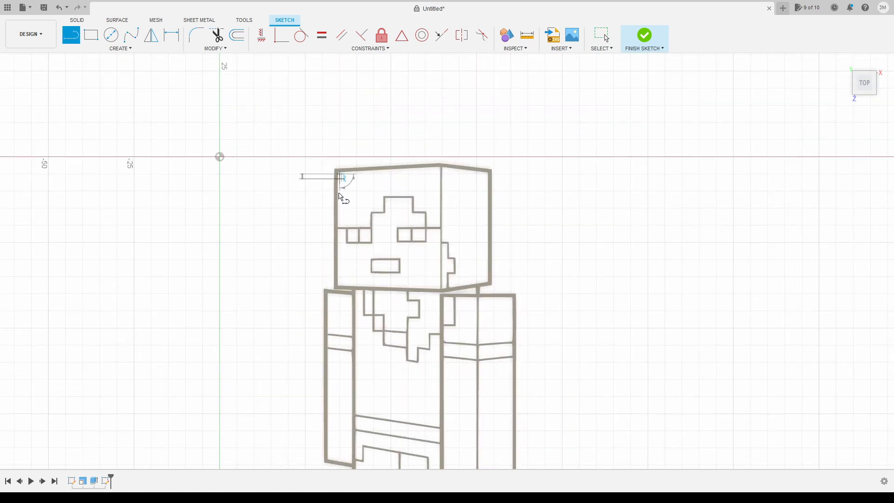
pyautogui.click(341, 286)
pyautogui.click(358, 285)
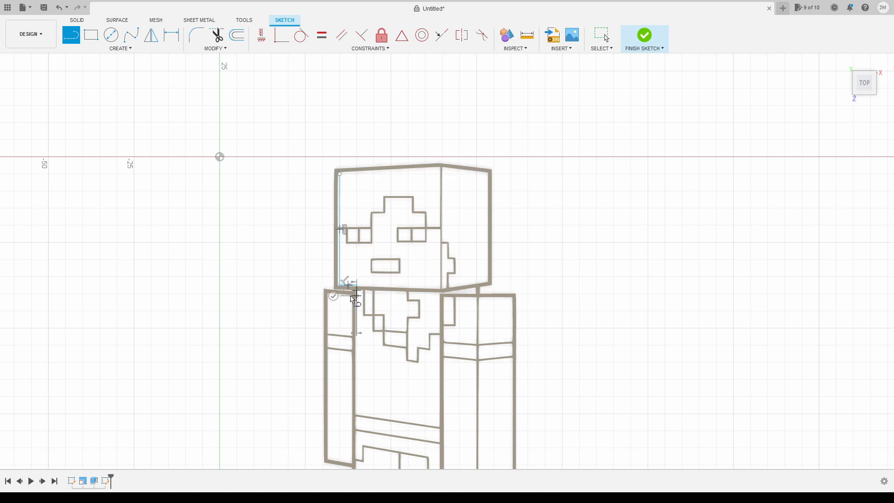
# - Continue the traced outline along the inner edge of the left arm, down and across the hand to the torso
pyautogui.scroll(4, 333, 298)
pyautogui.click(319, 284)
pyautogui.moveTo(310, 379); pyautogui.dragTo(319, 81, button='middle')
pyautogui.click(328, 368)
pyautogui.click(395, 382)
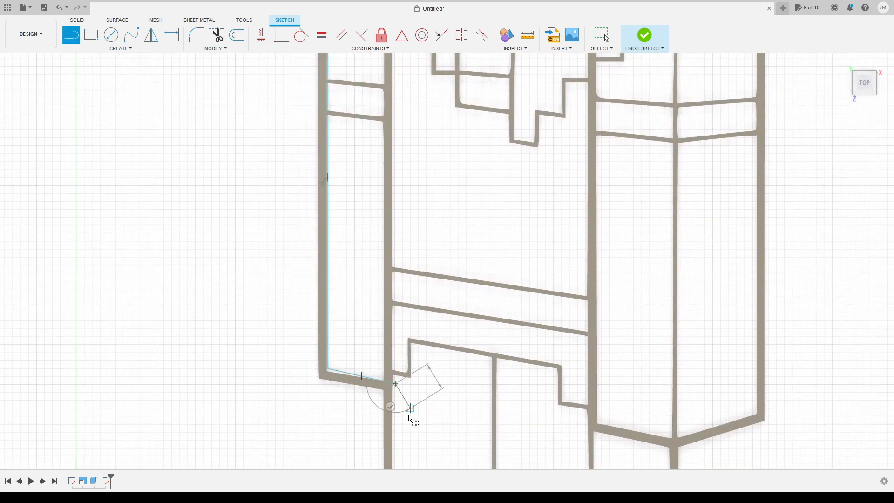
# - Continue the outline down the inside of the left leg and along both bottom edges of the feet
pyautogui.moveTo(410, 414); pyautogui.dragTo(363, 114, button='middle')
pyautogui.click(363, 442)
pyautogui.moveTo(372, 445); pyautogui.dragTo(269, 193, button='middle')
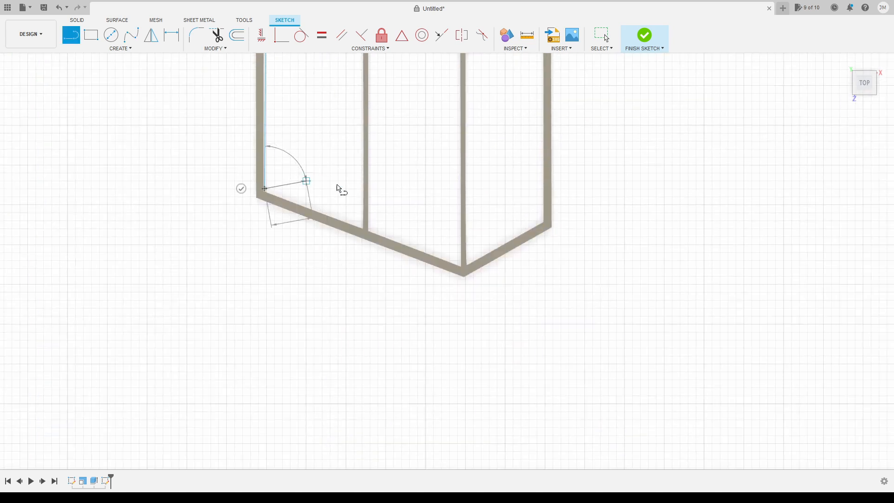
pyautogui.click(460, 266)
pyautogui.click(543, 220)
# - Trace up the inside of the right leg, around the right arm's lower and outer edges, and across the shoulder to the neck
pyautogui.moveTo(515, 131); pyautogui.dragTo(476, 444, button='middle')
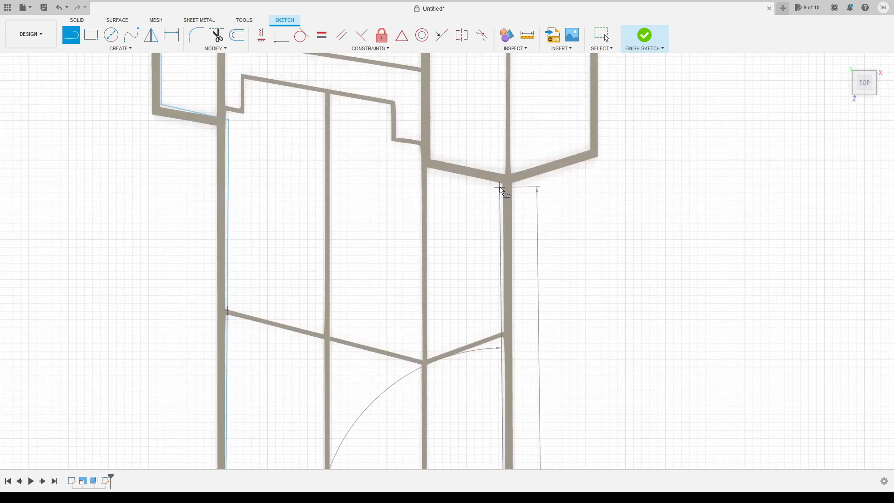
pyautogui.click(502, 175)
pyautogui.click(590, 148)
pyautogui.moveTo(543, 94); pyautogui.dragTo(498, 479, button='middle')
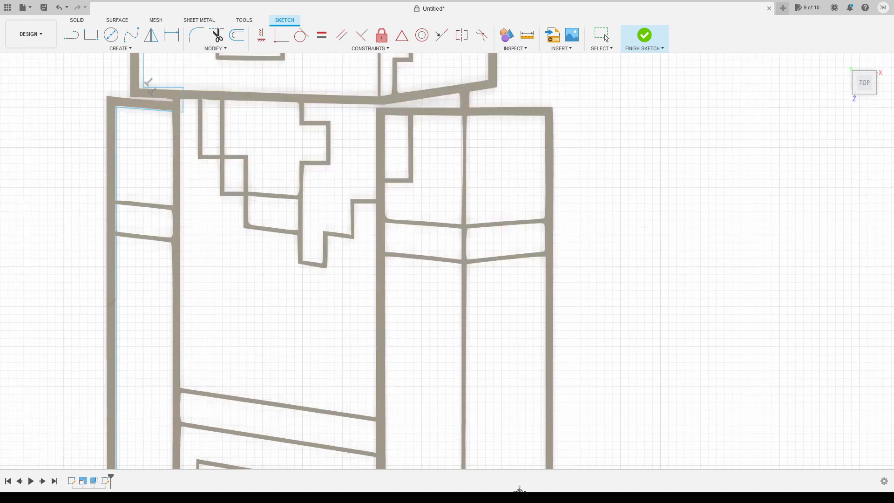
pyautogui.click(545, 117)
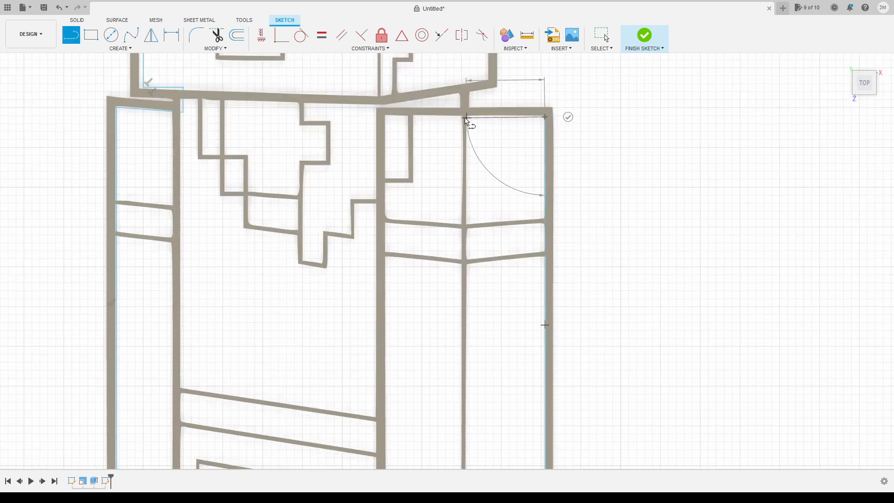
pyautogui.scroll(-5, 456, 195)
pyautogui.click(451, 203)
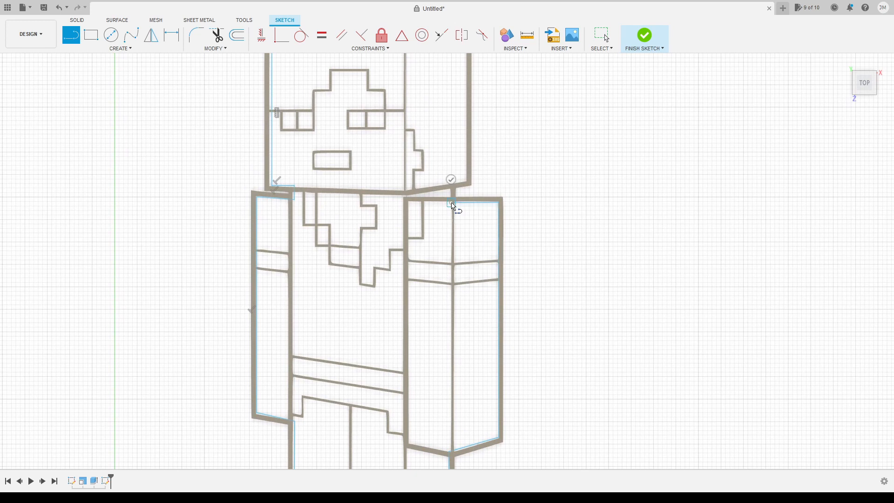
# - Trace the inside of the head's right wall and top edges, close the outline at the upper-left corner, and finish the sketch
pyautogui.scroll(-2, 452, 185)
pyautogui.scroll(5, 452, 186)
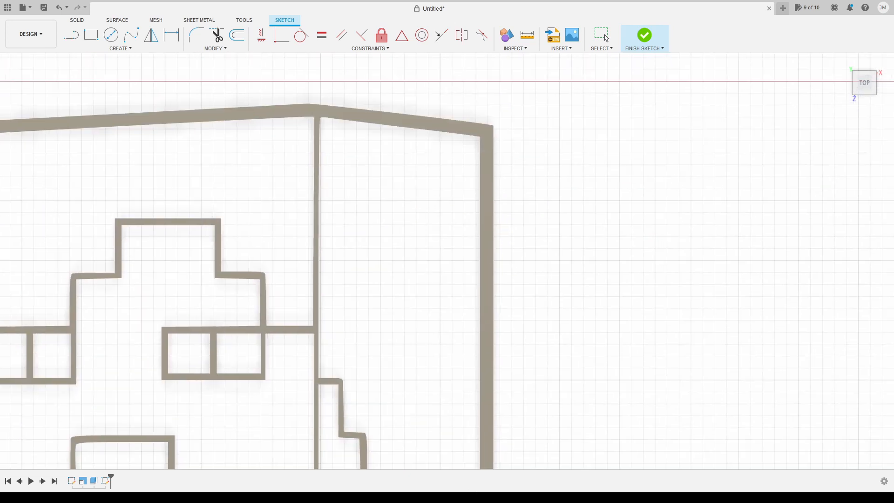
pyautogui.press('l')
pyautogui.click(477, 327)
pyautogui.click(478, 139)
pyautogui.click(313, 120)
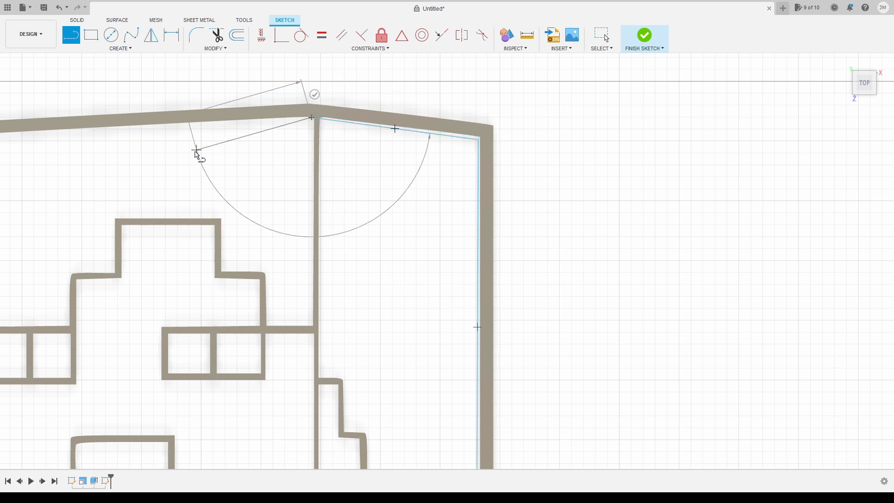
pyautogui.moveTo(93, 162); pyautogui.dragTo(515, 194, button='middle')
pyautogui.click(384, 174)
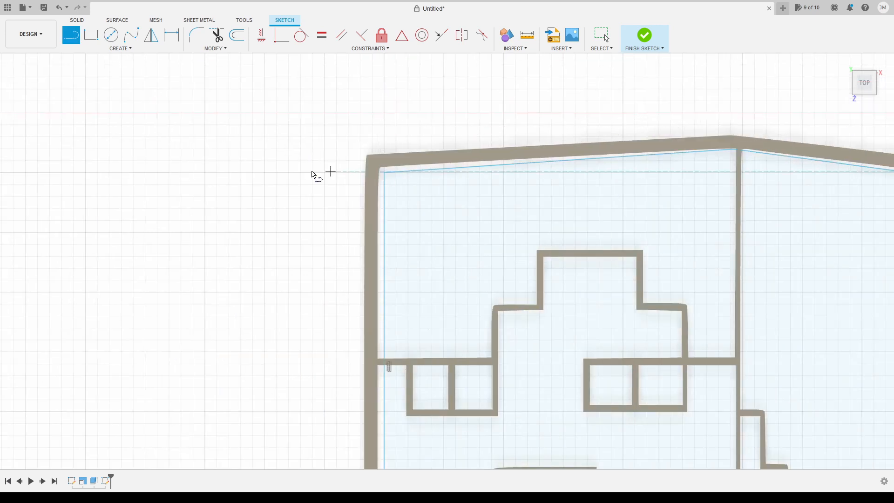
pyautogui.scroll(-10, 281, 196)
pyautogui.press('Escape')
pyautogui.moveTo(489, 347); pyautogui.dragTo(451, 310, button='middle')
pyautogui.press('l')
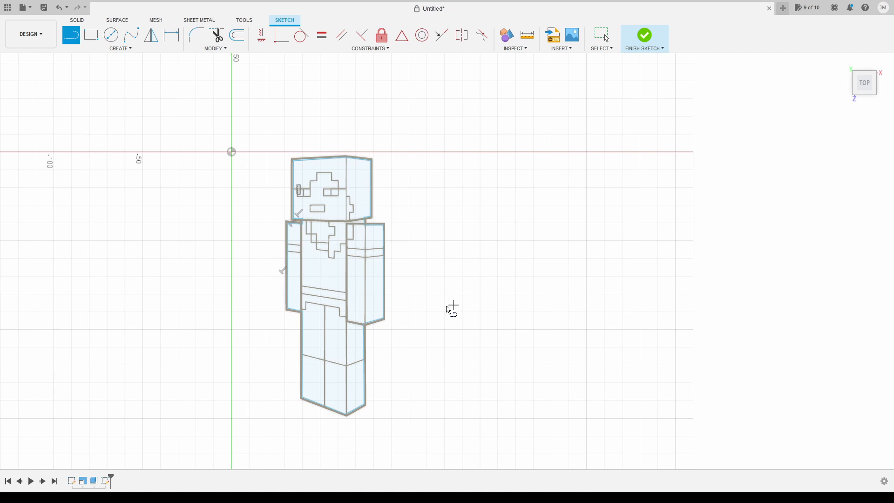
pyautogui.click(644, 35)
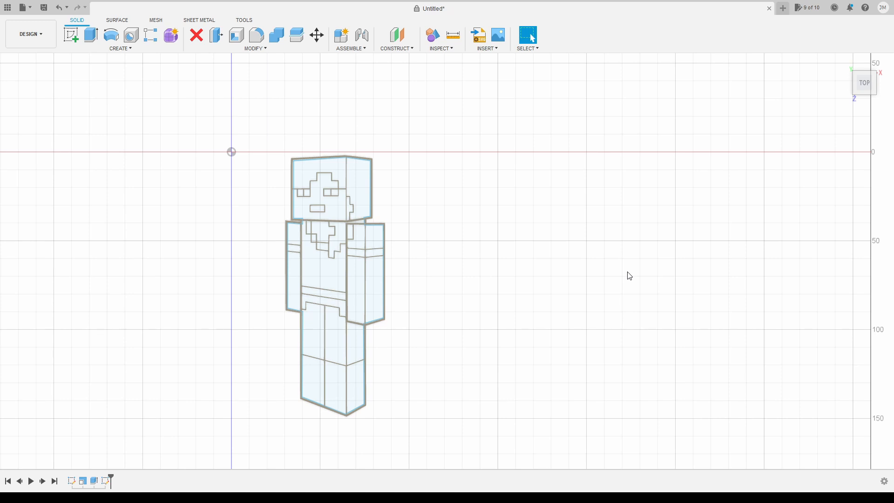
# - Extrude the closed traced profile by 4 mm as a cut through the figure's interior line-work
pyautogui.press('e')
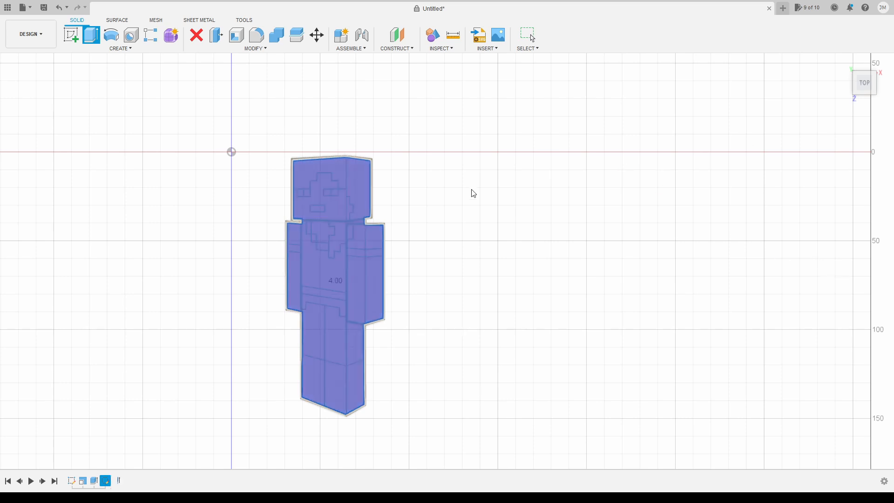
pyautogui.press('Escape')
pyautogui.scroll(10, 328, 188)
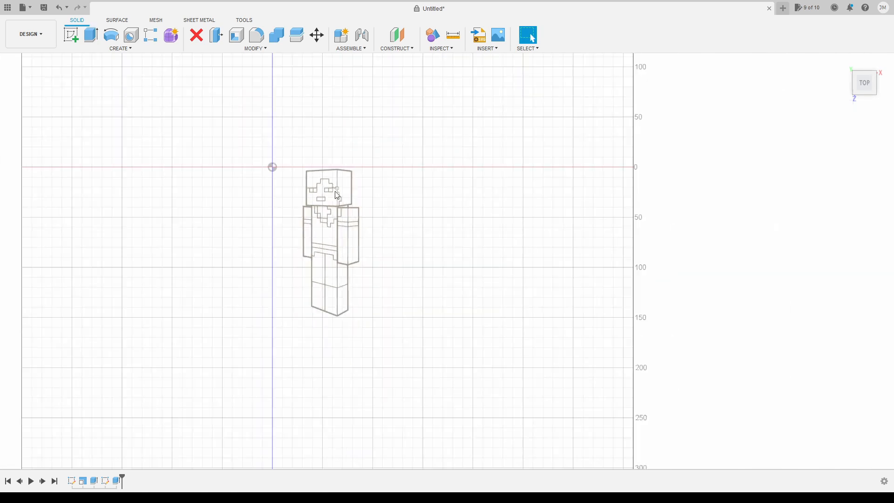
pyautogui.moveTo(343, 183)
pyautogui.keyDown('shift'); pyautogui.mouseDown(button='middle')
pyautogui.moveTo(334, 225)
pyautogui.moveTo(346, 241)
pyautogui.moveTo(309, 149)
pyautogui.moveTo(295, 139)
pyautogui.moveTo(291, 170)
pyautogui.moveTo(377, 147)
pyautogui.mouseUp(button='middle'); pyautogui.keyUp('shift')
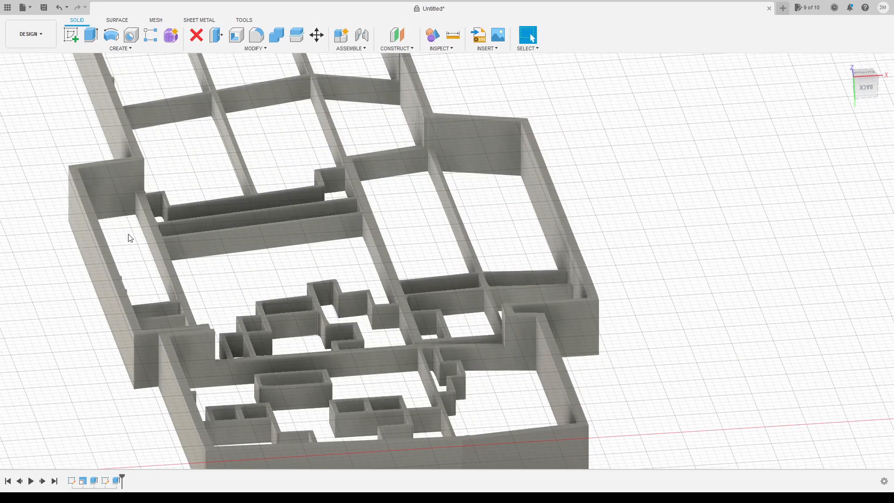
# - Sketch a rectangle enclosing the whole figure on the horizontal plane, working from the underside
pyautogui.moveTo(35, 315); pyautogui.dragTo(424, 259, button='middle')
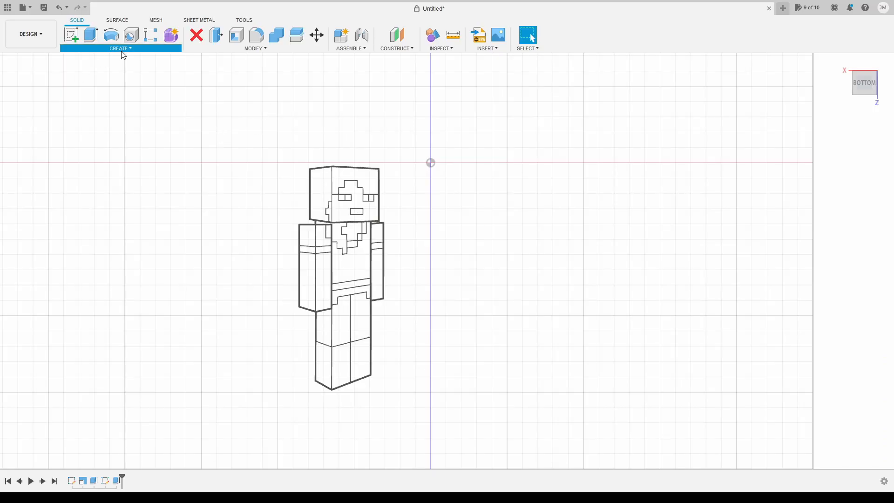
pyautogui.click(86, 199)
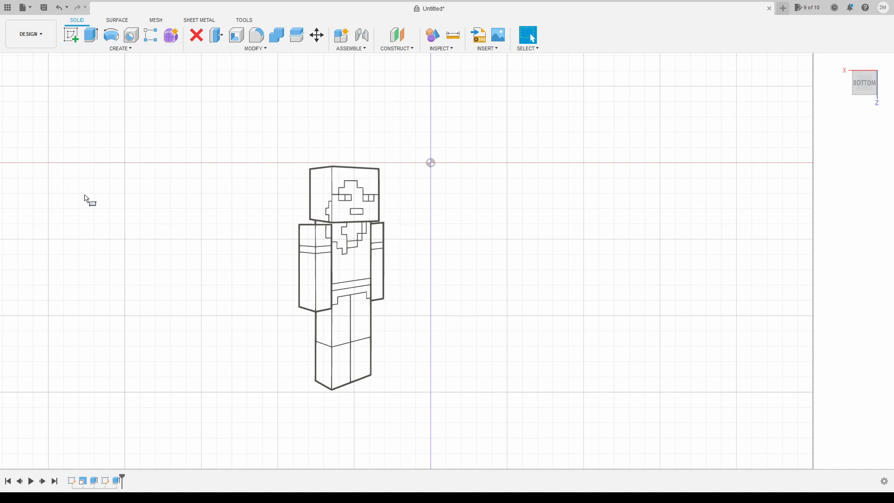
pyautogui.click(413, 195)
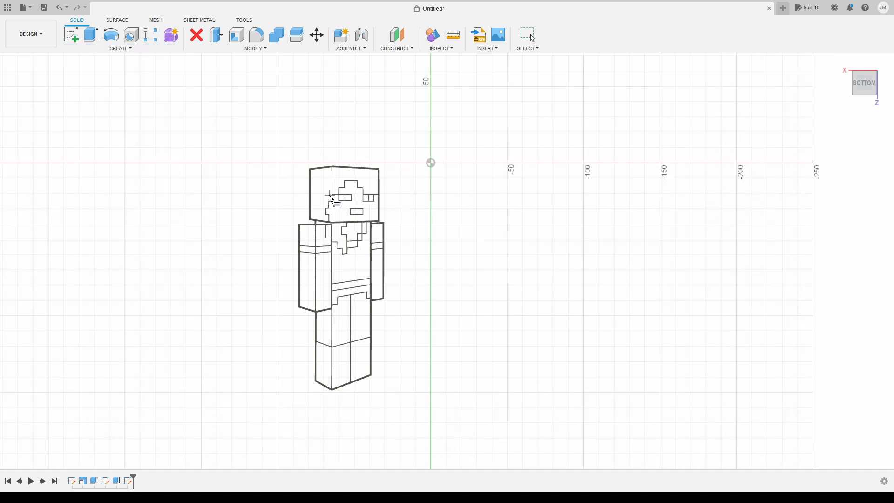
pyautogui.scroll(-3, 327, 202)
pyautogui.scroll(5, 327, 202)
pyautogui.moveTo(327, 211)
pyautogui.keyDown('shift'); pyautogui.mouseDown(button='middle')
pyautogui.moveTo(326, 136)
pyautogui.moveTo(320, 186)
pyautogui.mouseUp(button='middle'); pyautogui.keyUp('shift')
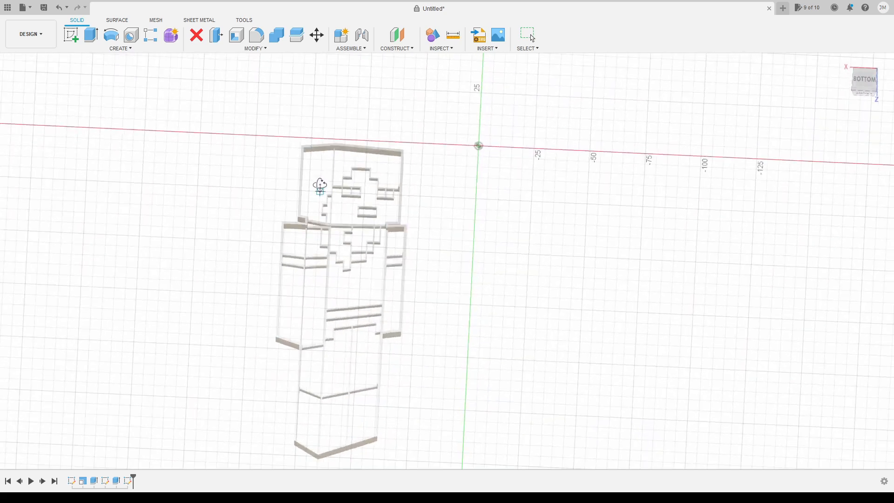
pyautogui.click(867, 81)
pyautogui.moveTo(300, 170); pyautogui.dragTo(308, 112, button='middle')
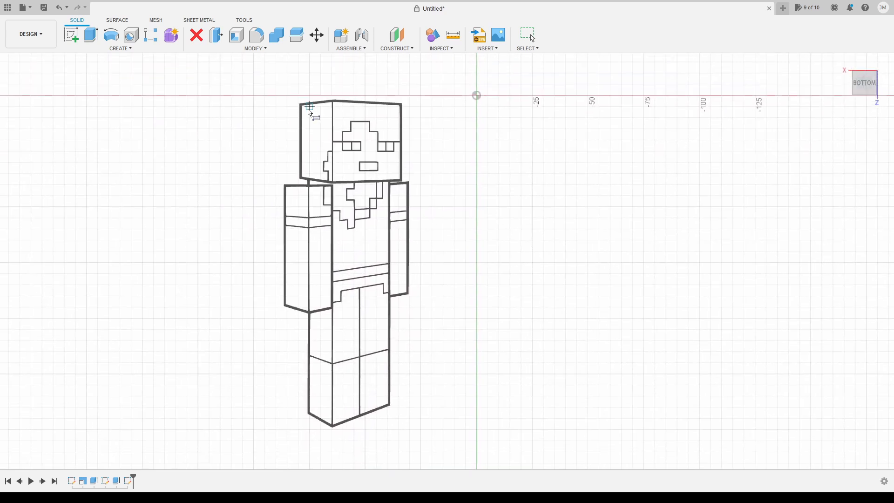
pyautogui.click(280, 96)
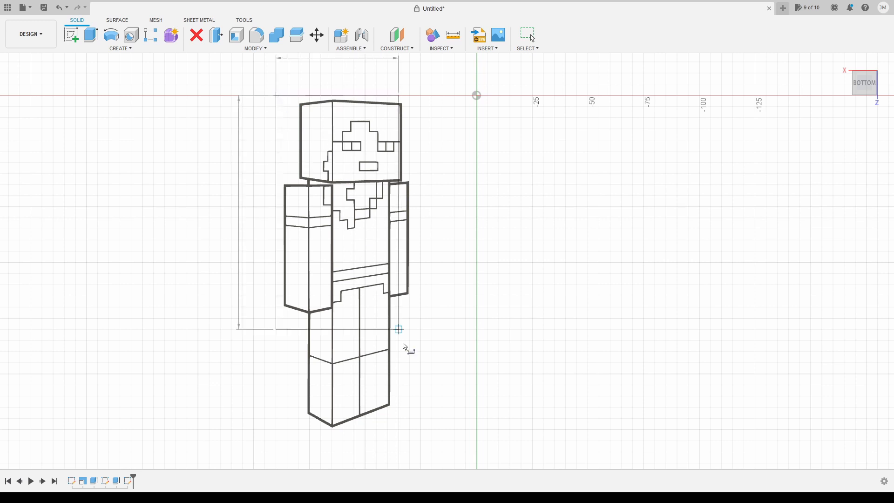
pyautogui.click(416, 430)
# - Extrude the rectangle 1 mm as a separate backing plate body
pyautogui.press('e')
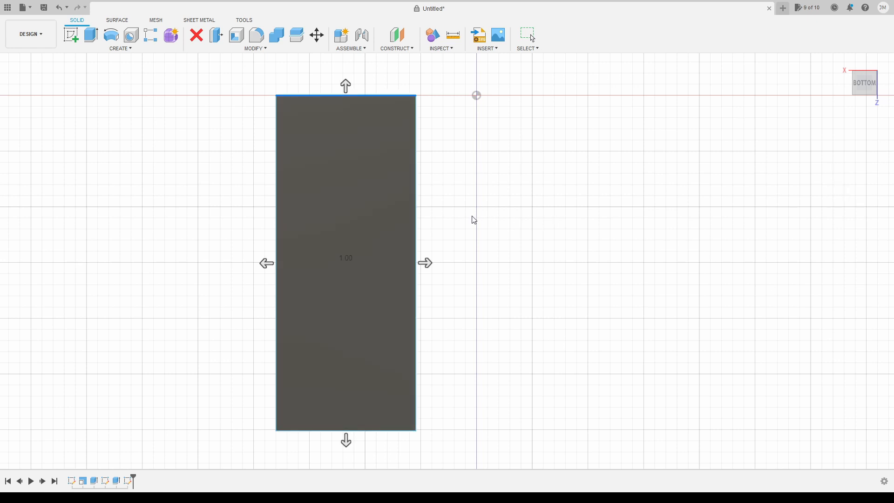
pyautogui.keyDown('shift'); pyautogui.moveTo(484, 179); pyautogui.dragTo(393, 126, button='middle'); pyautogui.keyUp('shift')
pyautogui.scroll(6, 462, 278)
pyautogui.keyDown('shift'); pyautogui.moveTo(466, 278); pyautogui.dragTo(481, 305, button='middle'); pyautogui.keyUp('shift')
pyautogui.moveTo(340, 267); pyautogui.dragTo(513, 228, button='middle')
pyautogui.scroll(-4, 412, 253)
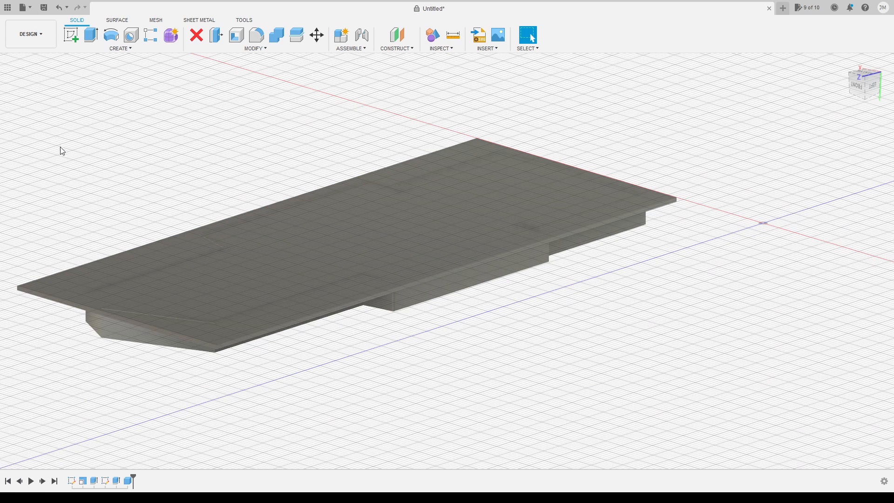
# - Move the backing plate body 6 mm along the extrusion direction to the opposite side of the figure's walls
pyautogui.click(250, 238)
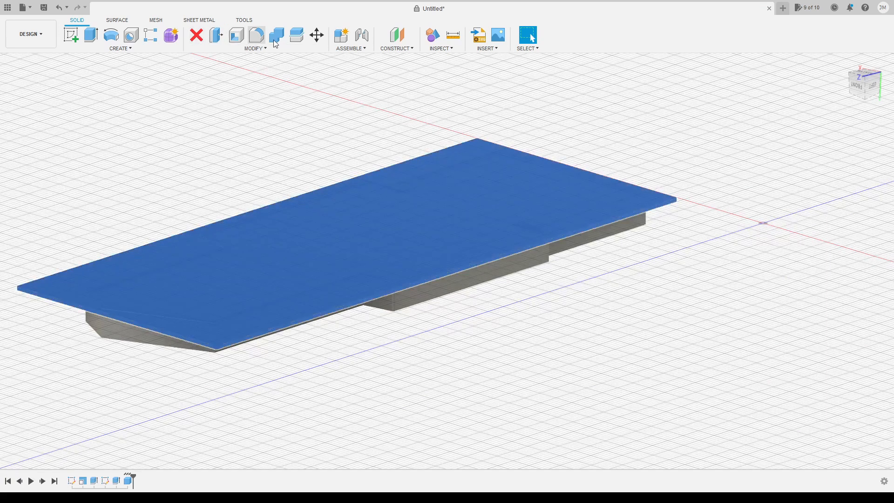
pyautogui.click(316, 35)
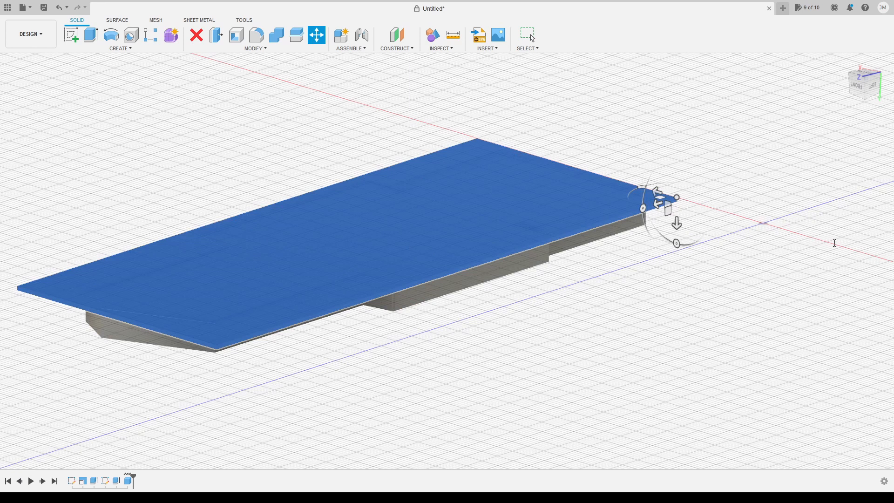
pyautogui.moveTo(677, 225); pyautogui.dragTo(678, 246)
pyautogui.keyDown('shift'); pyautogui.moveTo(652, 250); pyautogui.dragTo(662, 249, button='middle'); pyautogui.keyUp('shift')
pyautogui.moveTo(705, 291); pyautogui.dragTo(705, 295)
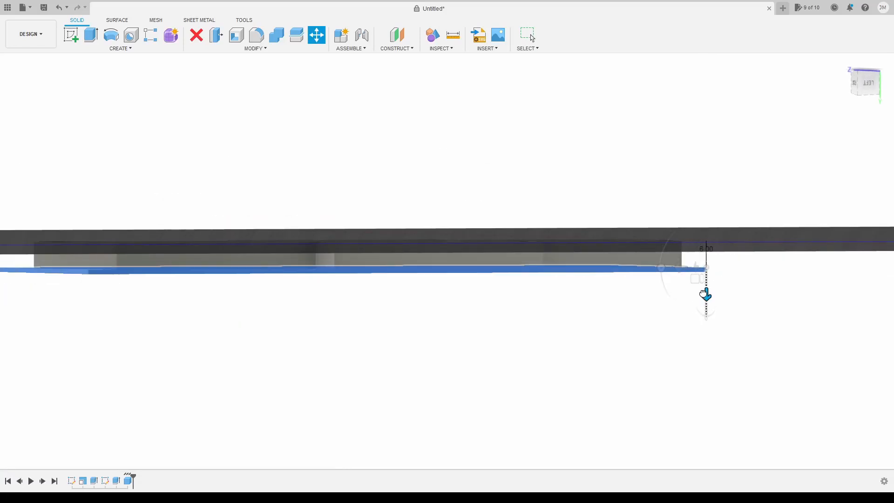
pyautogui.keyDown('shift'); pyautogui.moveTo(513, 292); pyautogui.dragTo(497, 196, button='middle'); pyautogui.keyUp('shift')
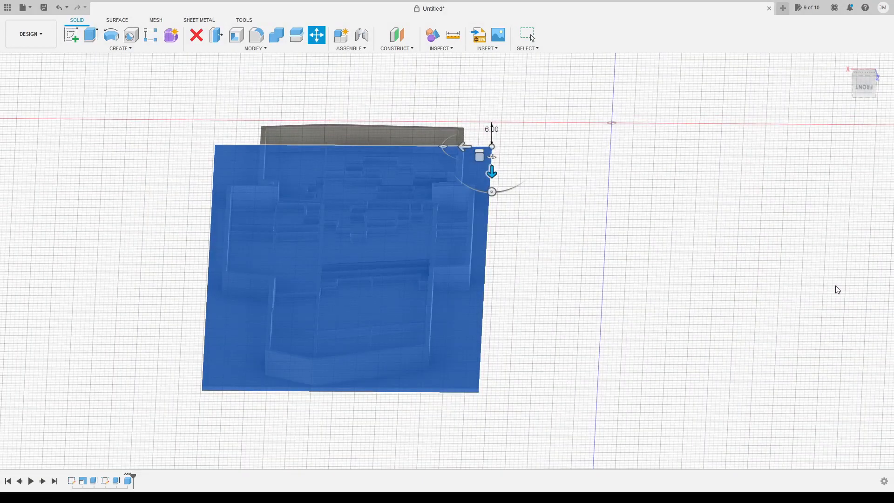
pyautogui.press('Escape')
# - Fillet the four vertical corner edges of the backing plate
pyautogui.moveTo(473, 195)
pyautogui.keyDown('shift'); pyautogui.mouseDown(button='middle')
pyautogui.moveTo(471, 240)
pyautogui.moveTo(483, 189)
pyautogui.moveTo(464, 201)
pyautogui.mouseUp(button='middle'); pyautogui.keyUp('shift')
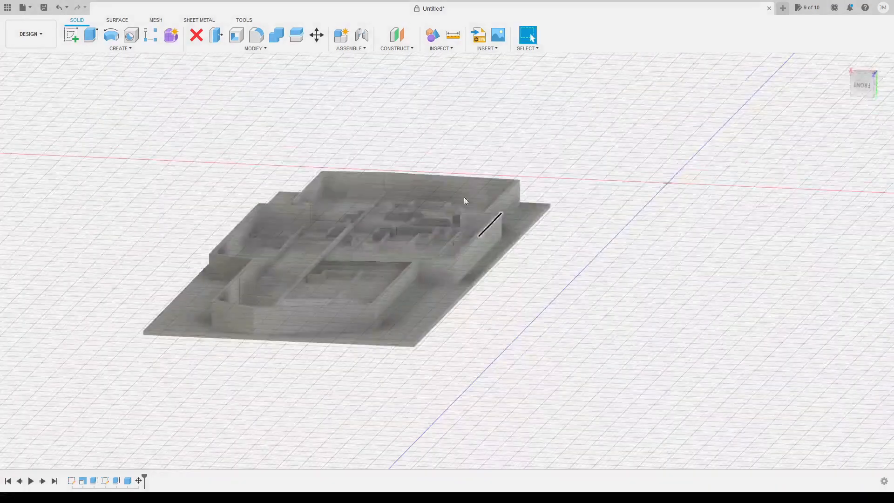
pyautogui.scroll(6, 412, 344)
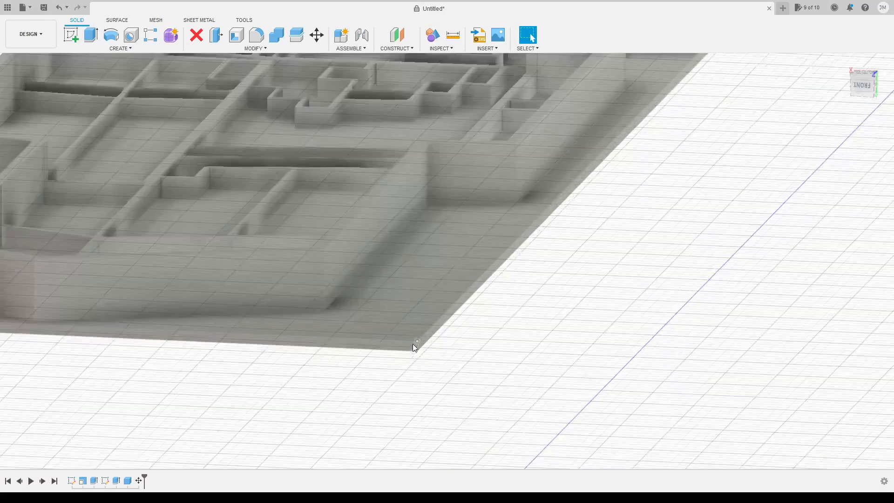
pyautogui.keyDown('shift'); pyautogui.moveTo(615, 261); pyautogui.dragTo(408, 266, button='middle'); pyautogui.keyUp('shift')
pyautogui.keyDown('shift'); pyautogui.moveTo(549, 181); pyautogui.dragTo(437, 131, button='middle'); pyautogui.keyUp('shift')
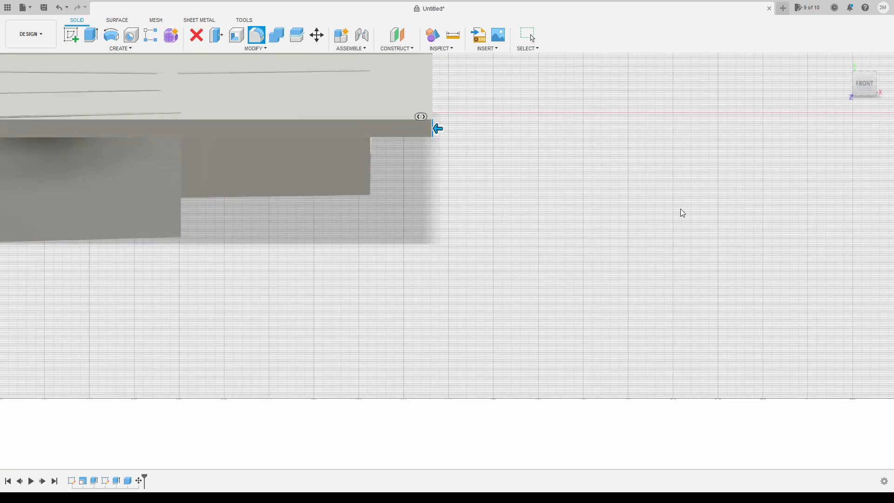
pyautogui.keyDown('shift'); pyautogui.moveTo(504, 280); pyautogui.dragTo(481, 240, button='middle'); pyautogui.keyUp('shift')
pyautogui.scroll(-5, 481, 239)
pyautogui.moveTo(535, 225)
pyautogui.keyDown('shift'); pyautogui.mouseDown(button='middle')
pyautogui.moveTo(535, 244)
pyautogui.moveTo(530, 217)
pyautogui.mouseUp(button='middle'); pyautogui.keyUp('shift')
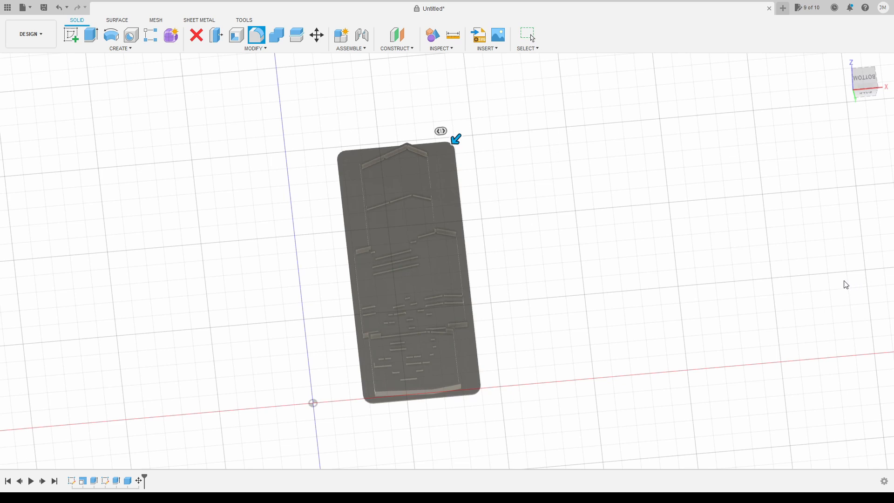
# - Combine the rounded backing plate with the figure's walls and interior lines into a single body
pyautogui.click(869, 83)
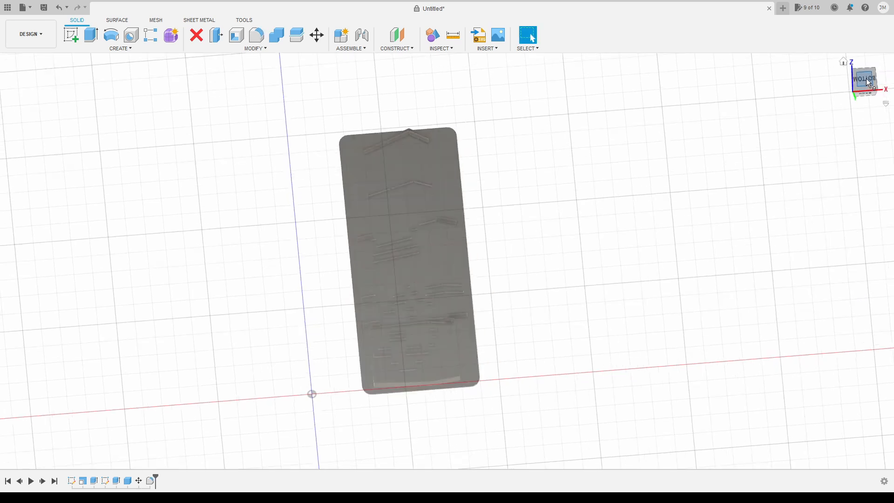
pyautogui.moveTo(669, 160); pyautogui.dragTo(655, 284, button='middle')
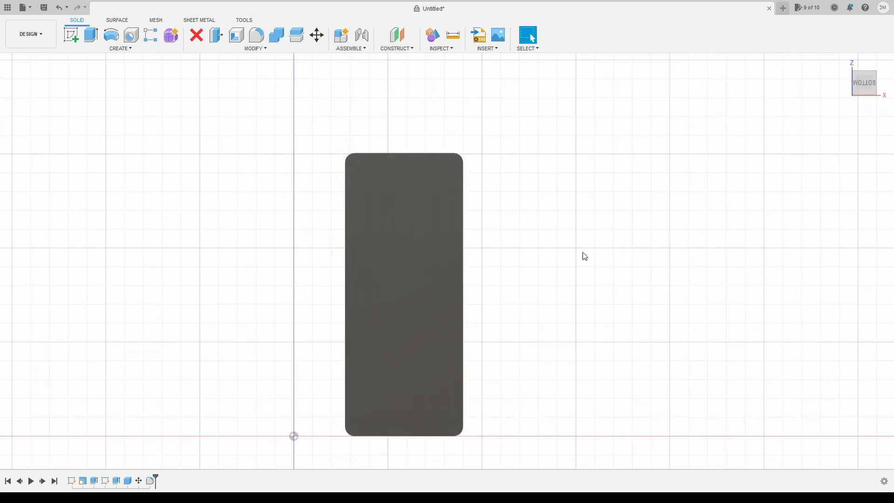
pyautogui.scroll(-2, 427, 275)
pyautogui.scroll(2, 505, 294)
pyautogui.keyDown('shift'); pyautogui.moveTo(505, 296); pyautogui.dragTo(633, 306, button='middle'); pyautogui.keyUp('shift')
pyautogui.scroll(2, 459, 306)
pyautogui.keyDown('shift'); pyautogui.moveTo(460, 306); pyautogui.dragTo(403, 265, button='middle'); pyautogui.keyUp('shift')
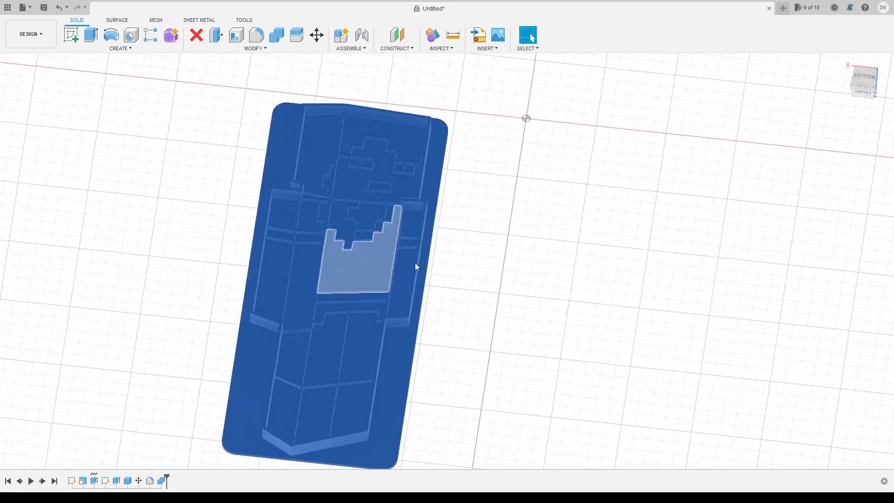
pyautogui.click(503, 266)
pyautogui.keyDown('shift'); pyautogui.moveTo(462, 266); pyautogui.dragTo(461, 283, button='middle'); pyautogui.keyUp('shift')
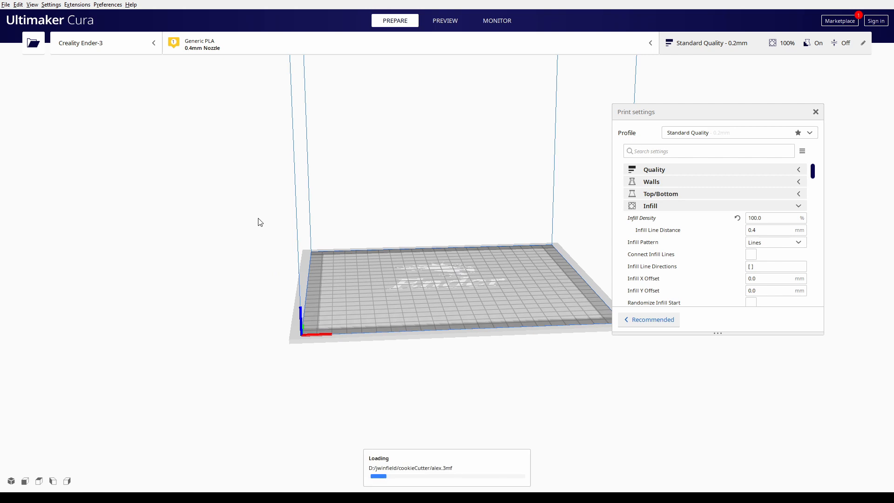
# - In Ultimaker Cura, lay the upright alex model flat by aligning its backing plate face with the build plate
pyautogui.moveTo(395, 205); pyautogui.dragTo(16, 266, button='right')
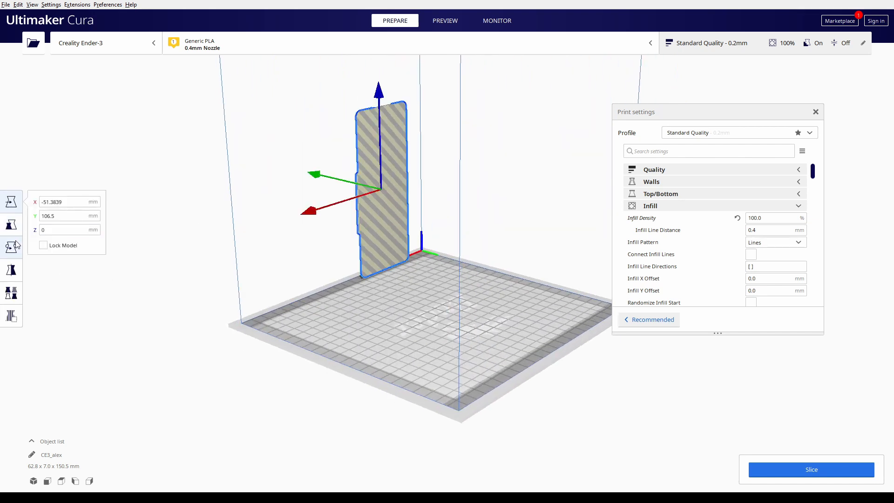
pyautogui.click(12, 247)
pyautogui.click(101, 253)
pyautogui.click(396, 175)
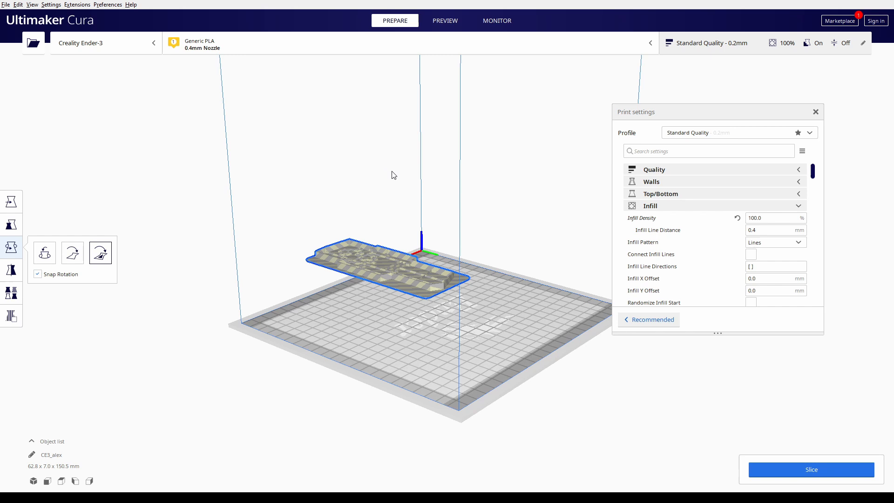
# - Move the flat model from the build plate's edge onto the printable area and slice it
pyautogui.click(18, 209)
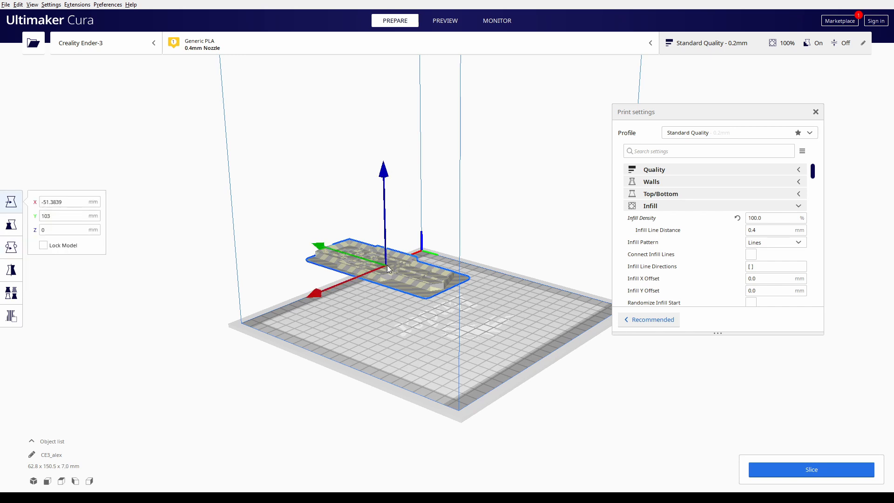
pyautogui.moveTo(379, 262); pyautogui.dragTo(421, 326)
pyautogui.moveTo(534, 356); pyautogui.dragTo(639, 420, button='right')
pyautogui.click(803, 464)
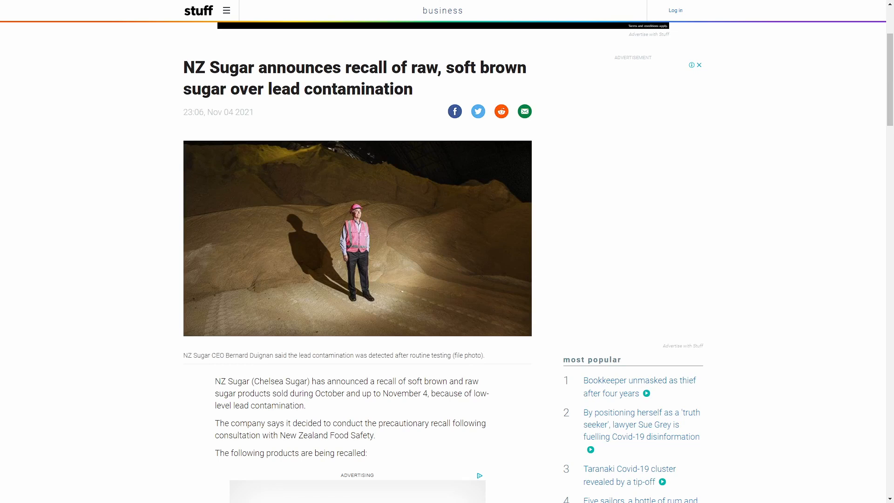
pyautogui.scroll(-1, 189, 305)
pyautogui.scroll(2, 188, 305)
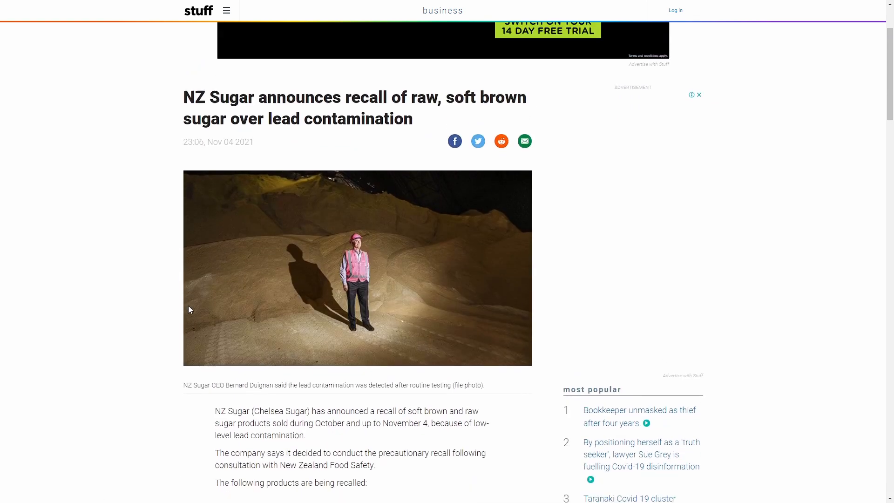
pyautogui.scroll(-2, 188, 306)
pyautogui.scroll(1, 188, 305)
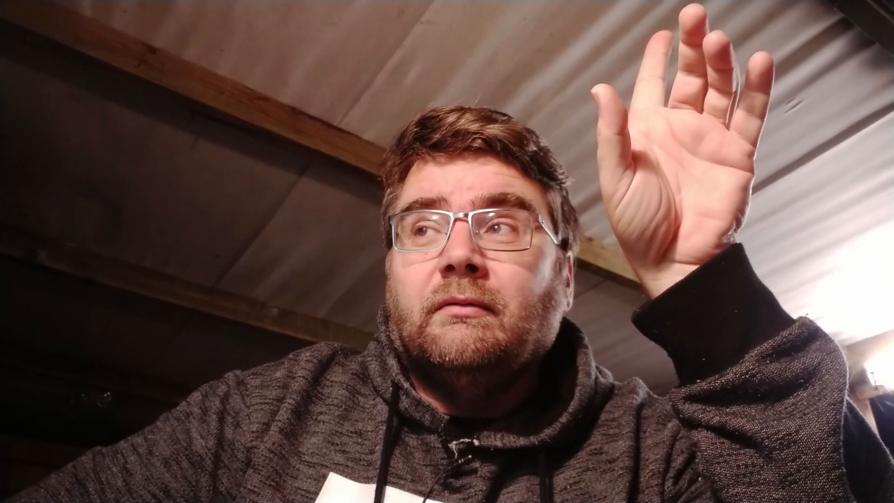